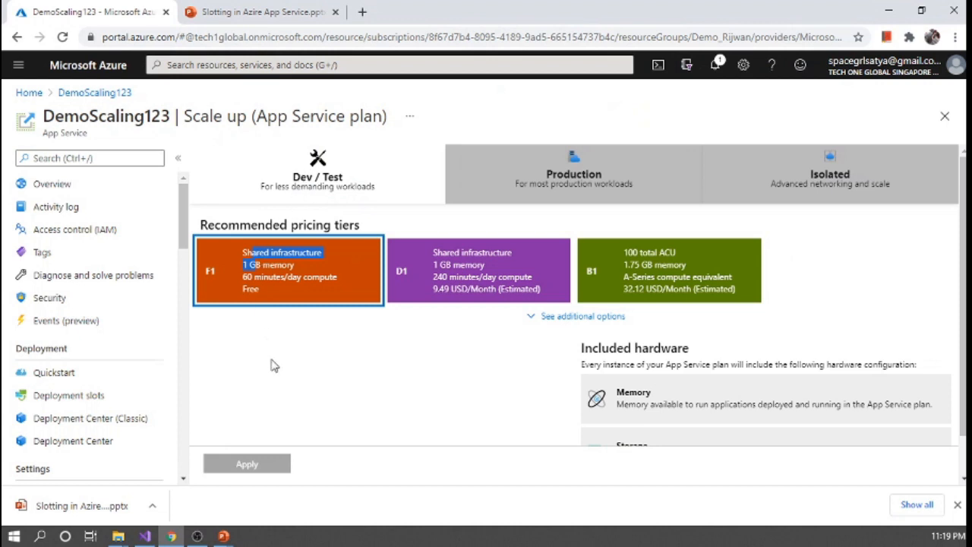
- Open the Deployment slots page of the DemoScaling123 app service
left_click(75, 92)
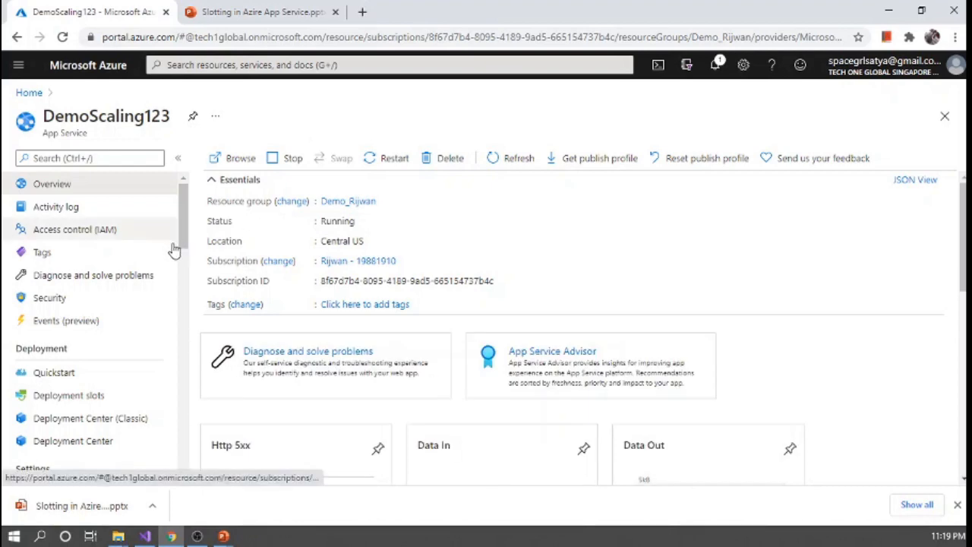
scroll(181, 262, "down", 3)
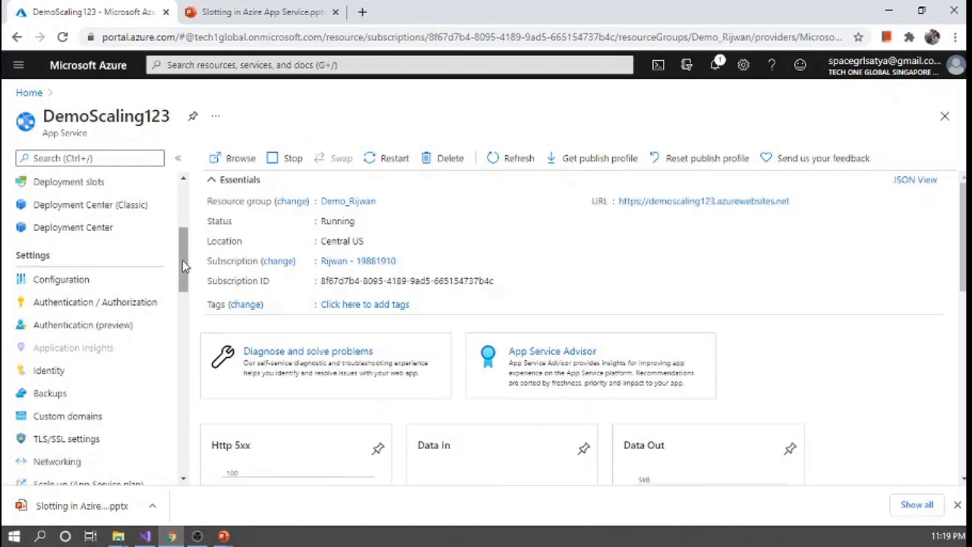
scroll(182, 262, "down", 3)
scroll(182, 262, "up", 6)
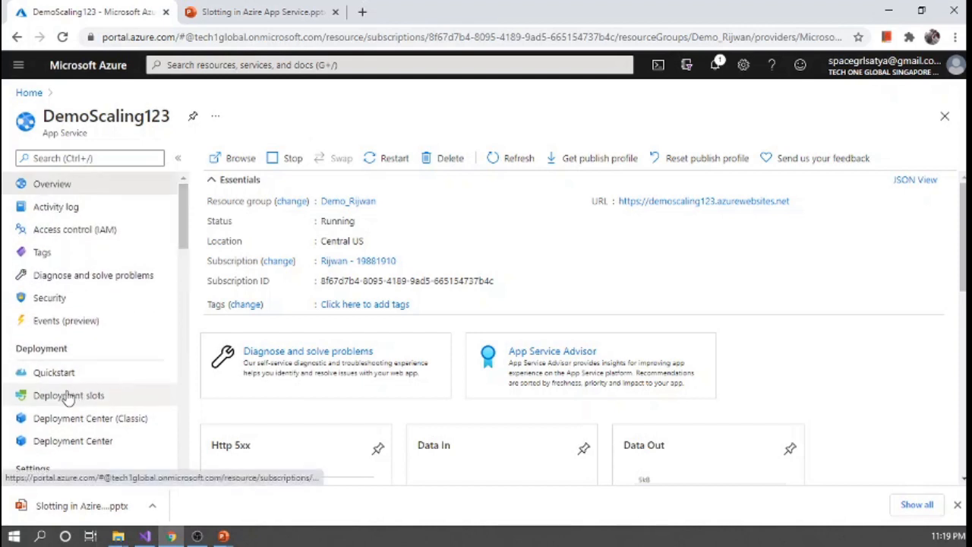
left_click(67, 395)
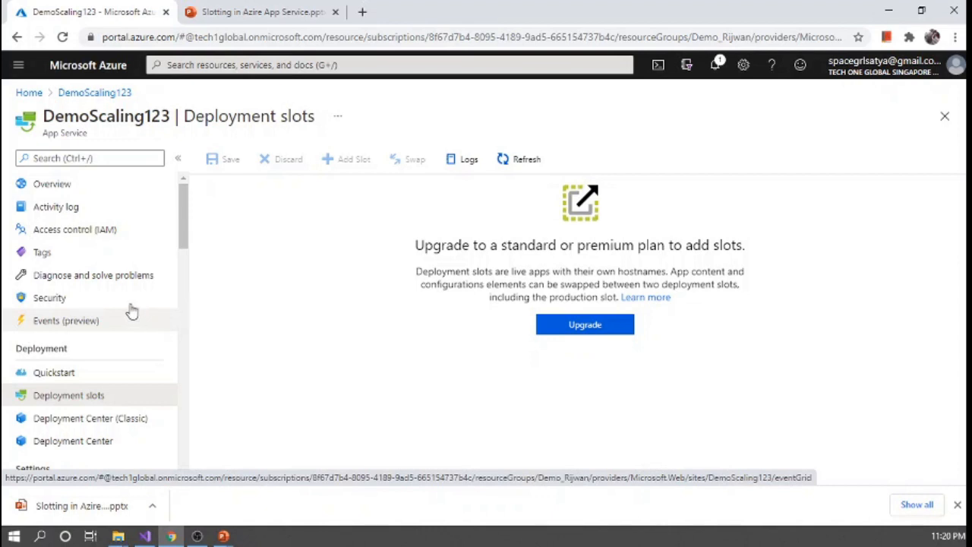
- Open the Scale up page for DemoScaling123's App Service plan and review the Dev / Test pricing tiers and included hardware
scroll(93, 379, "down", 3)
scroll(94, 382, "down", 2)
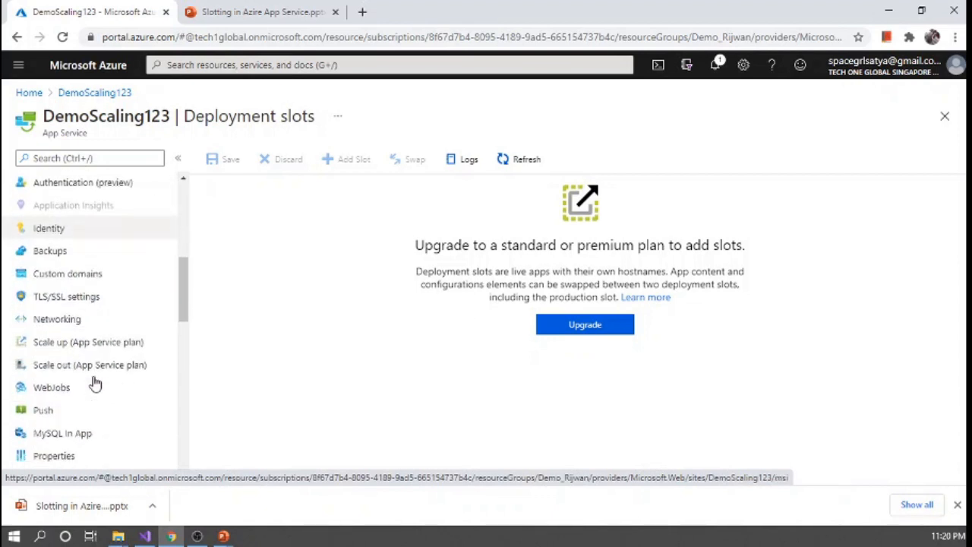
left_click(69, 347)
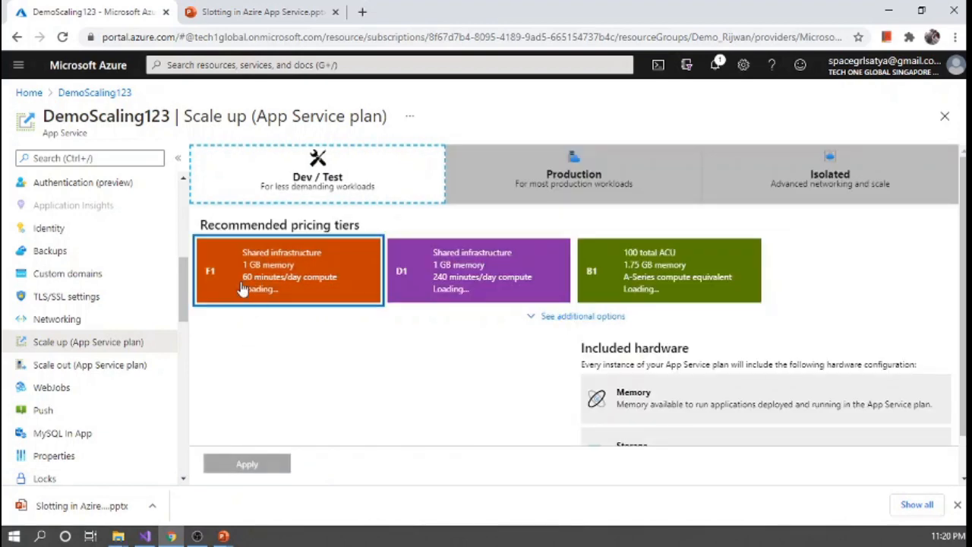
scroll(492, 397, "down", 1)
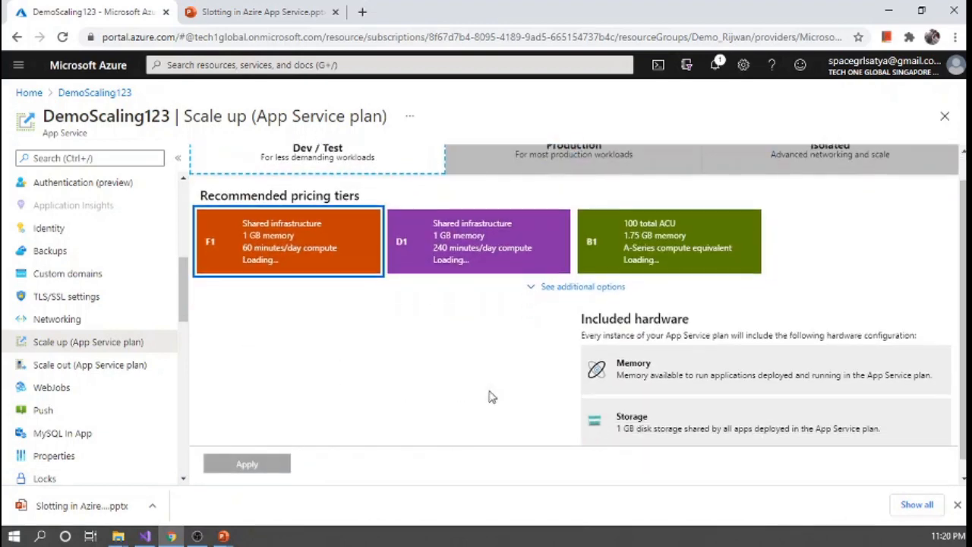
scroll(309, 319, "up", 1)
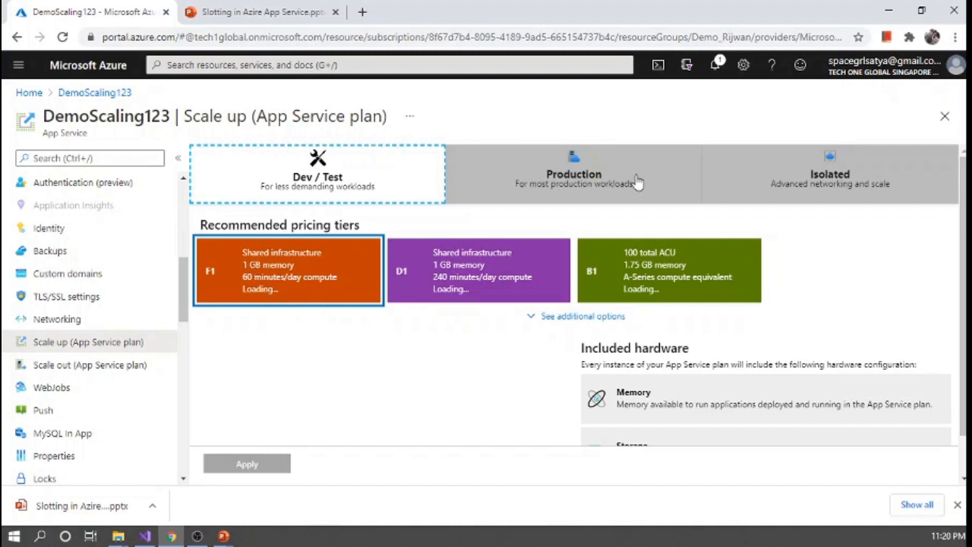
scroll(661, 391, "down", 2)
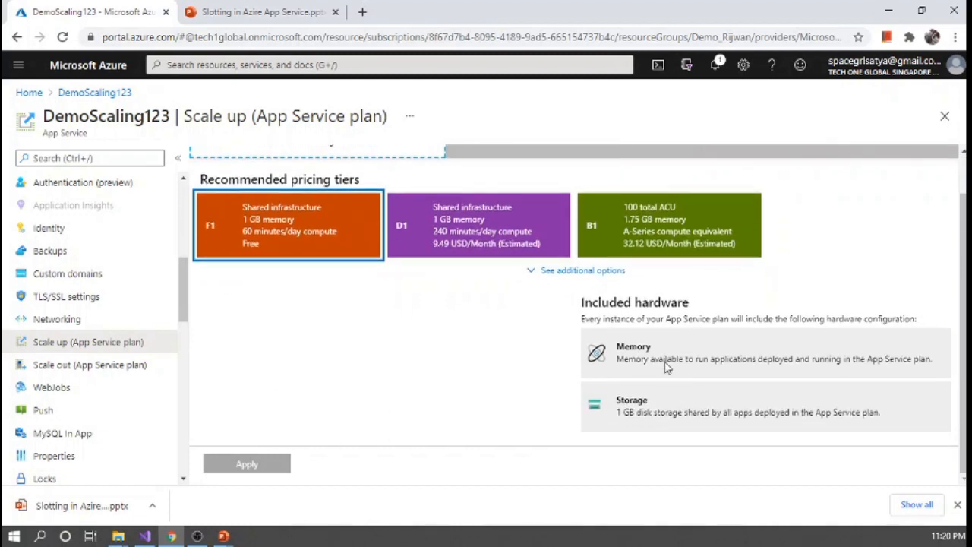
scroll(389, 397, "up", 2)
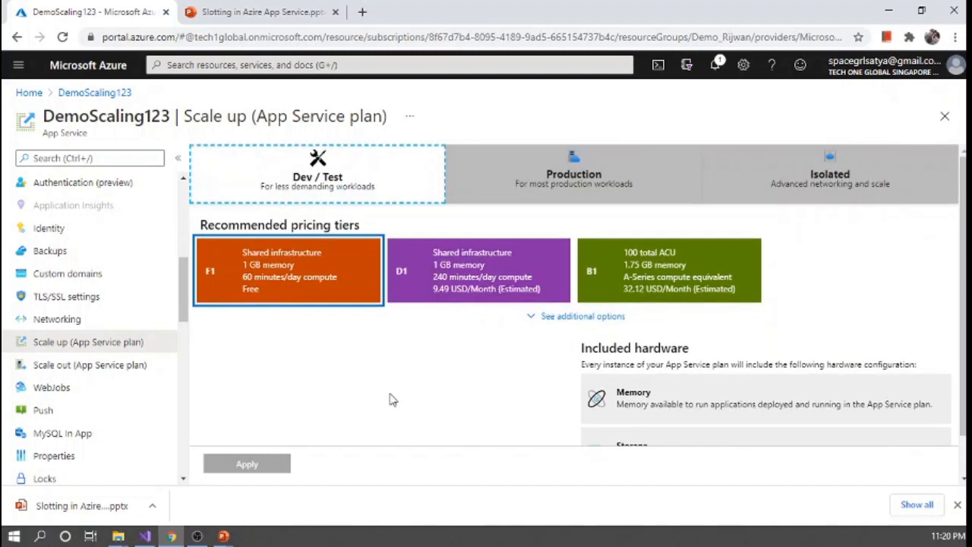
- Scale the App Service plan up to the S1 Production tier and check the update notification
left_click(544, 187)
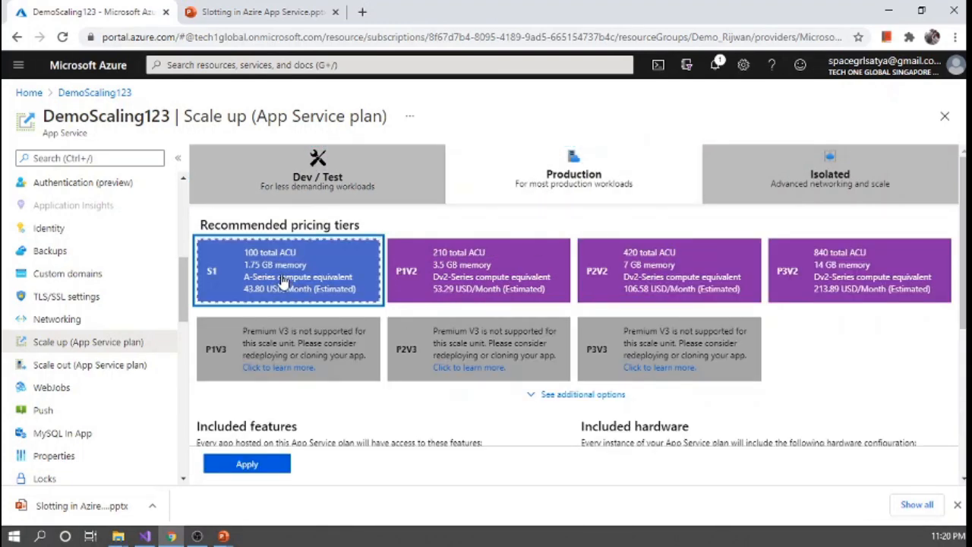
scroll(287, 281, "down", 3)
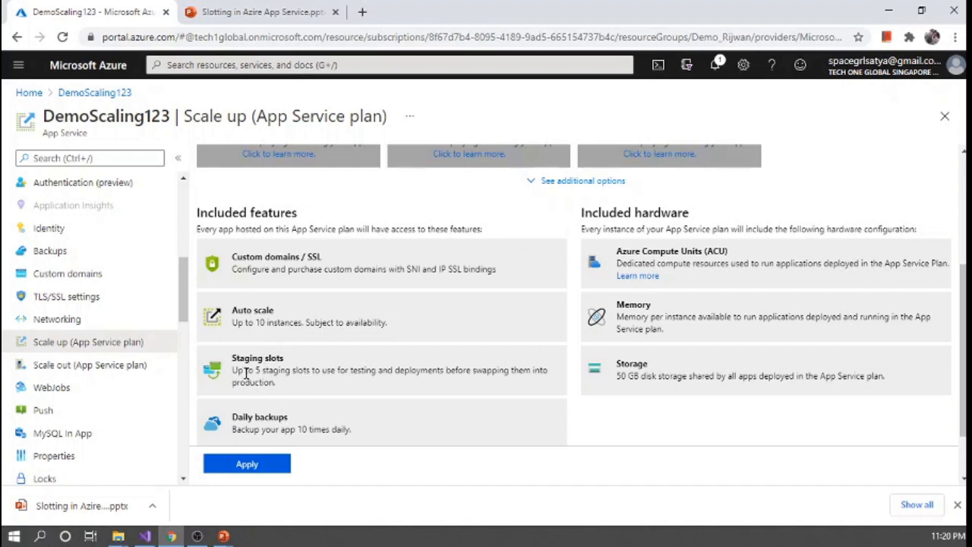
left_click(254, 464)
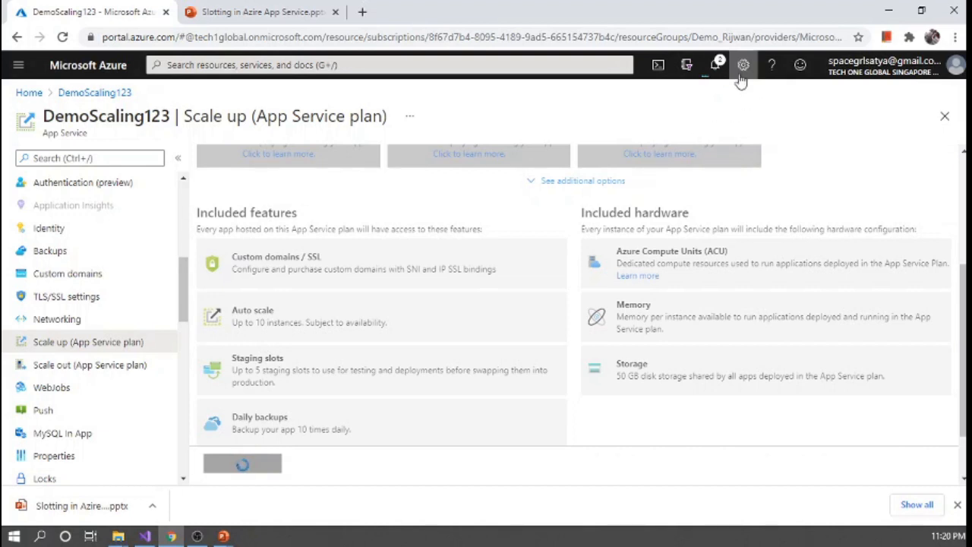
left_click(713, 69)
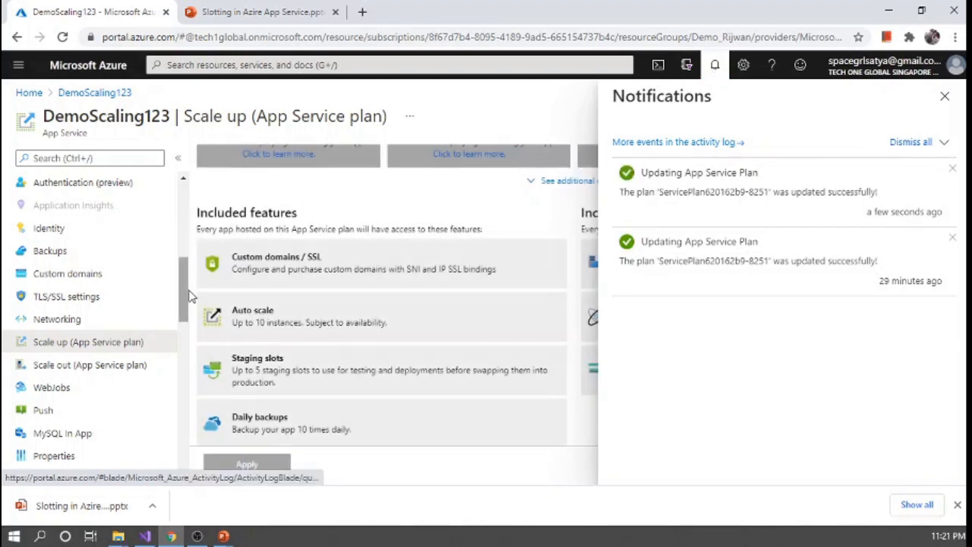
left_click(714, 64)
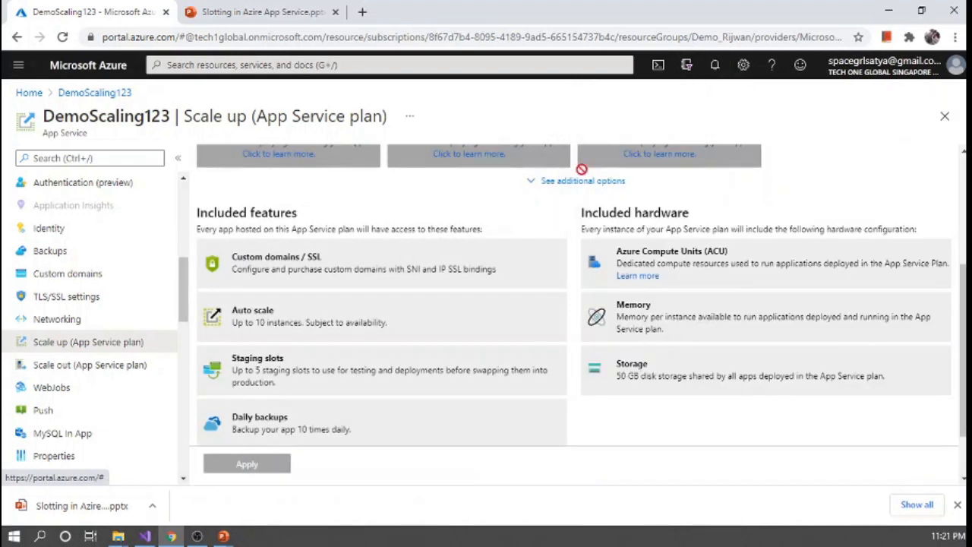
- Return to the Deployment slots page of DemoScaling123
scroll(133, 351, "down", 3)
scroll(130, 351, "down", 2)
scroll(129, 355, "up", 1)
scroll(129, 355, "up", 7)
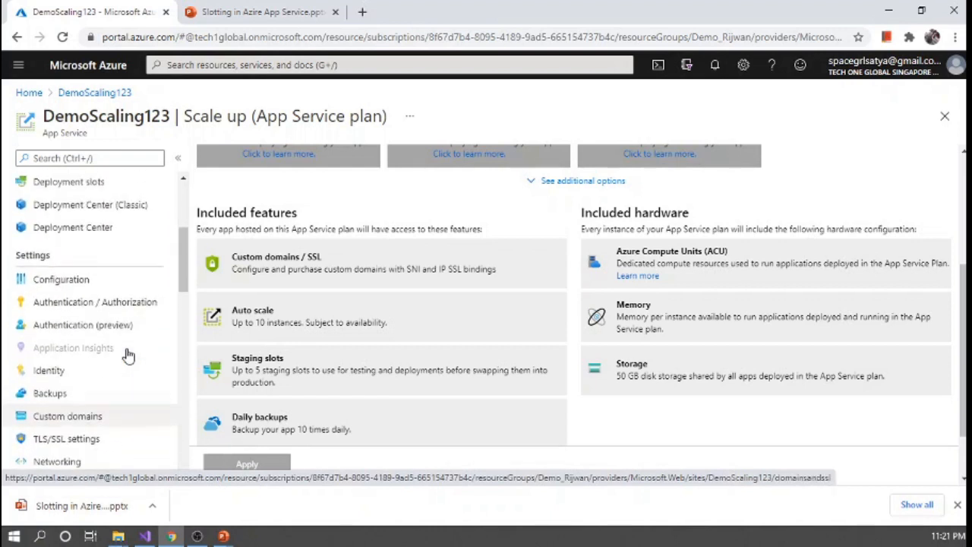
left_click(63, 331)
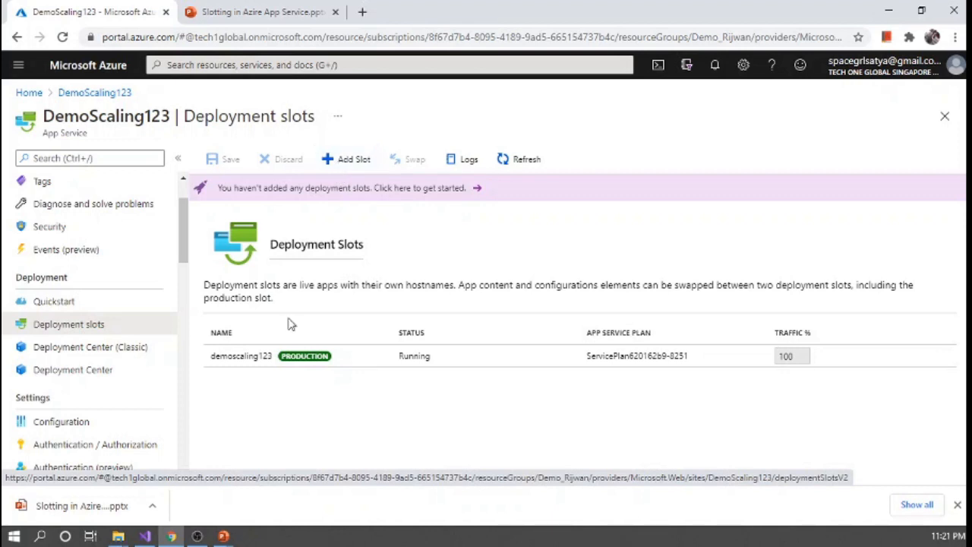
- Load the production site demoscaling123.azurewebsites.net in a new browser tab
left_click(361, 11)
type("demoscaling123-stg.azurewebsites.net")
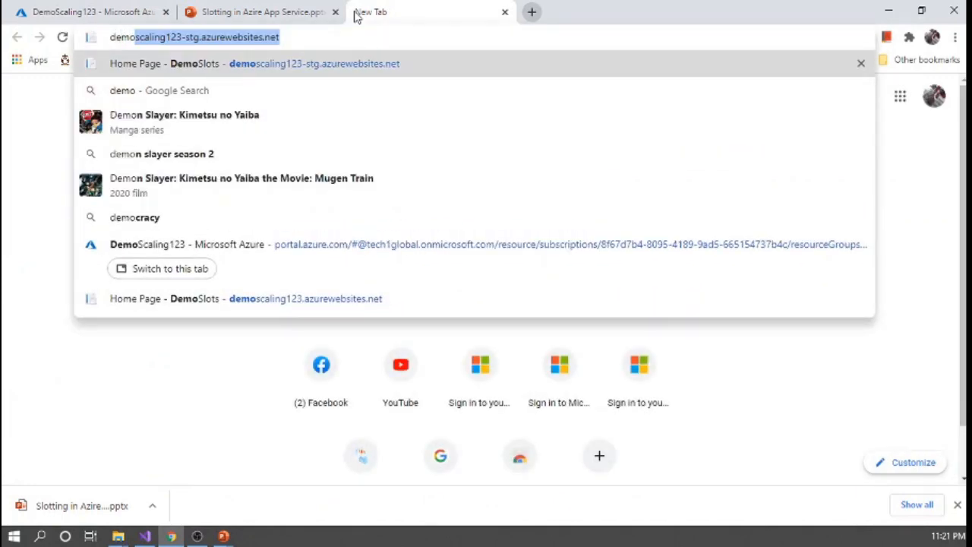
key("Right")
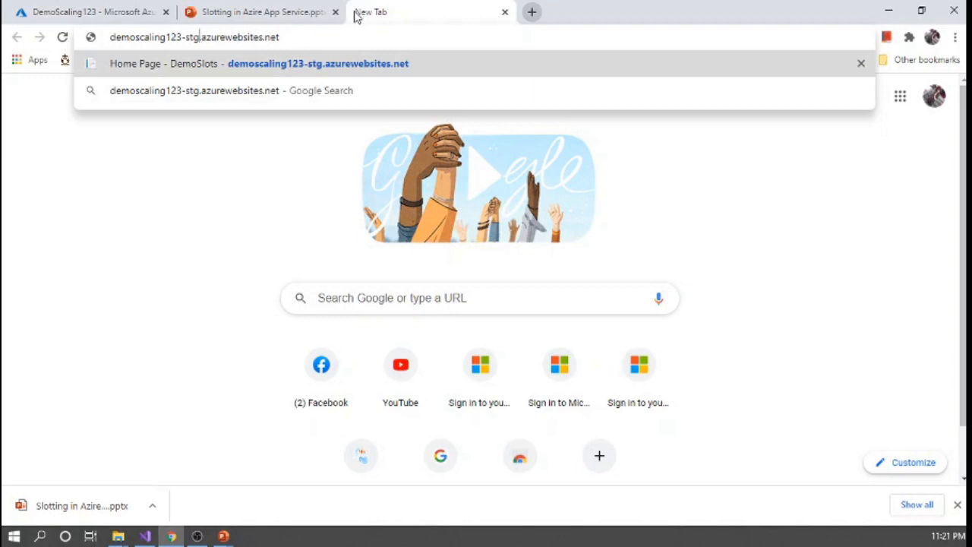
key("BackSpace")
key("BackSpace")
key("BackSpace")
key("BackSpace")
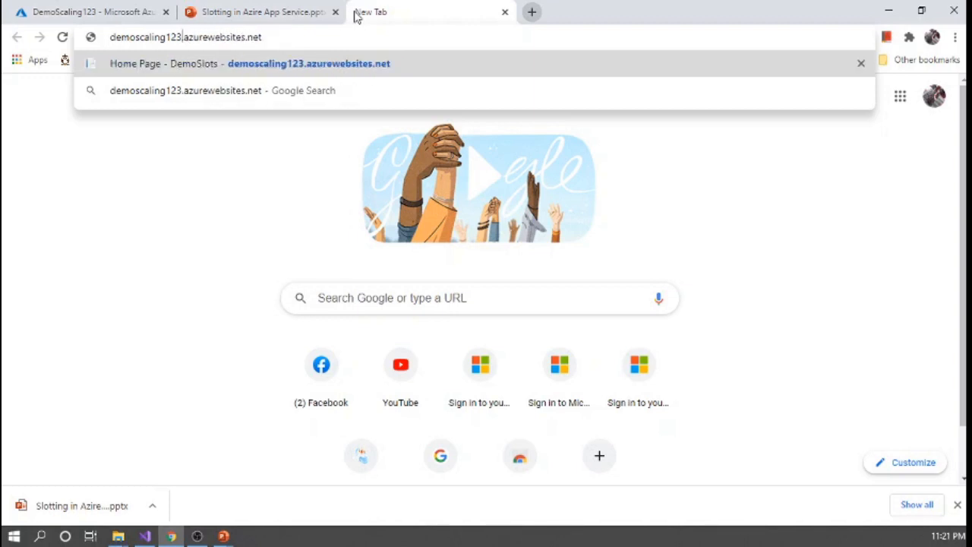
key("Return")
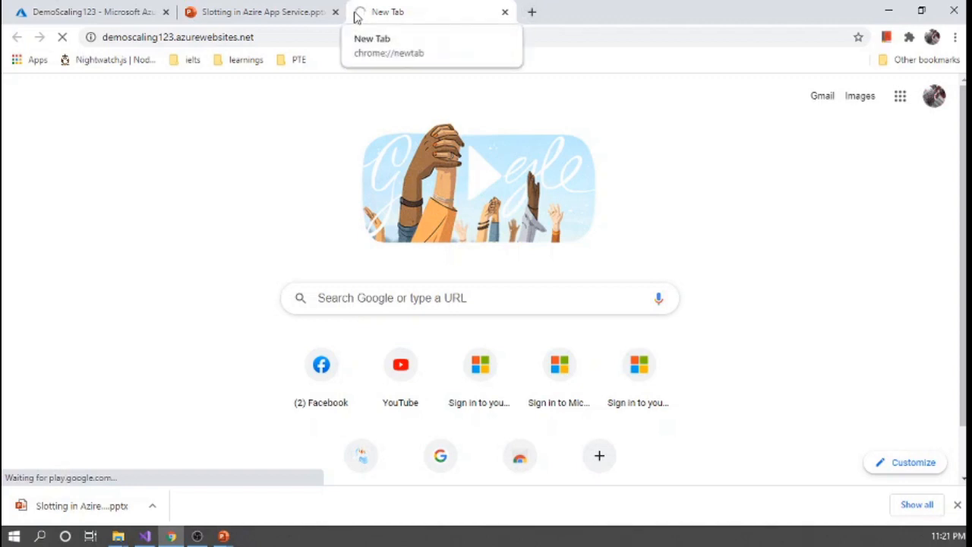
- Add a deployment slot named uat to DemoScaling123, cloning its settings from demoscaling123
left_click(115, 20)
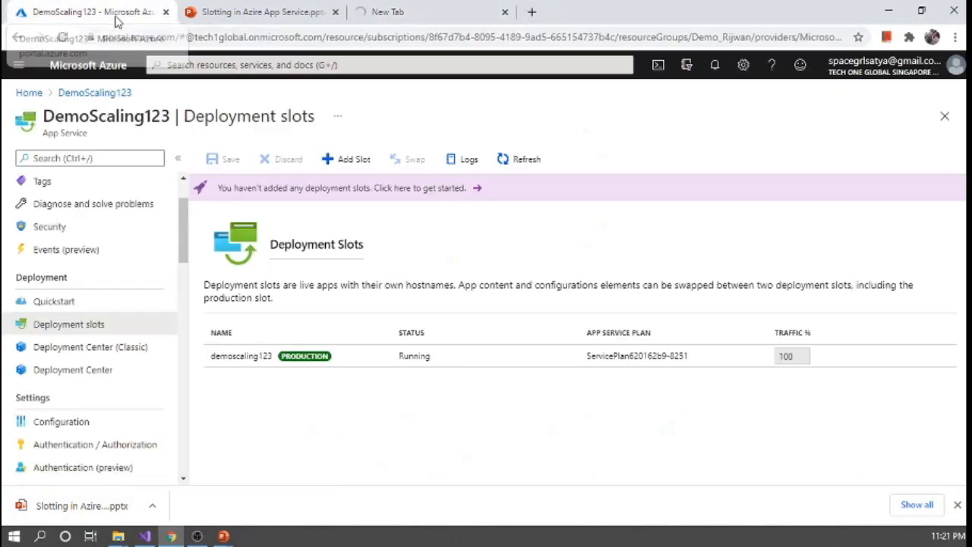
left_click(343, 161)
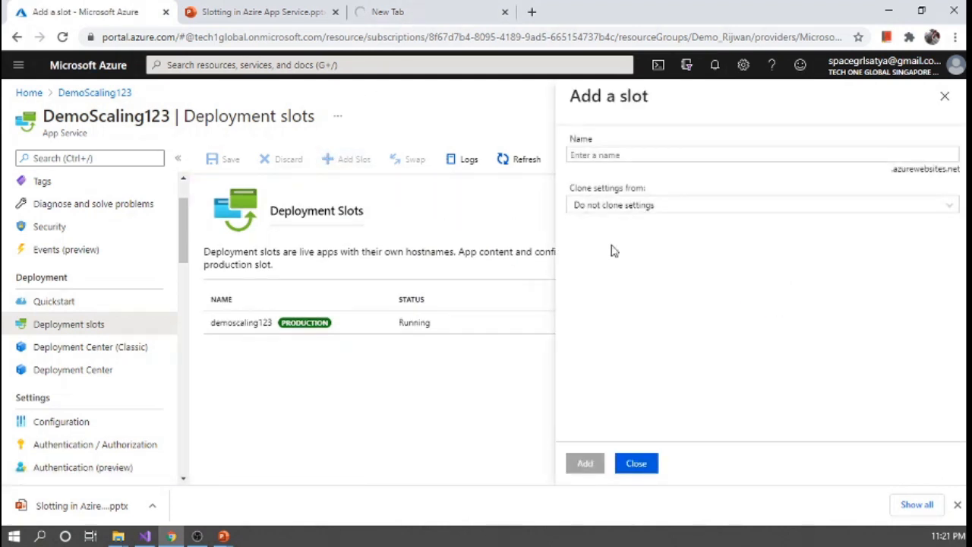
left_click(586, 155)
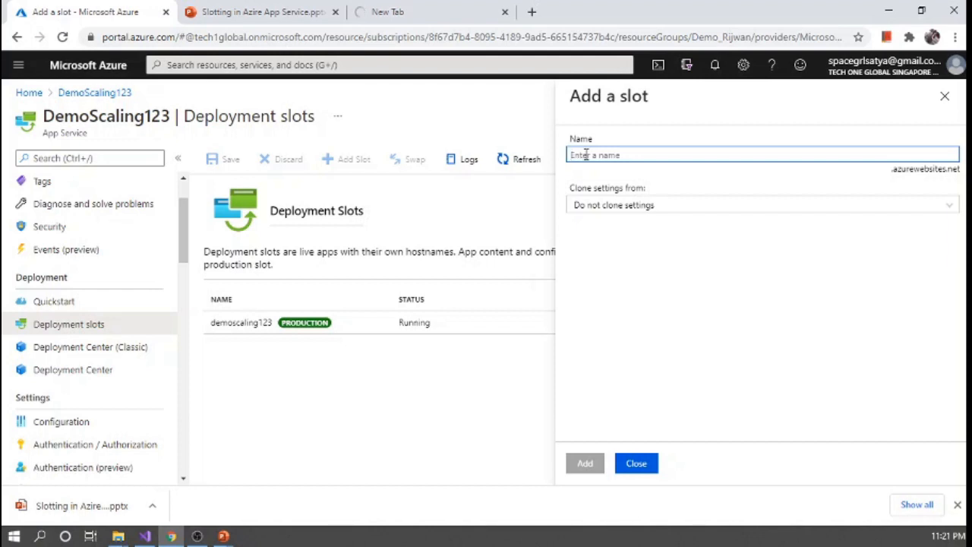
type("uat")
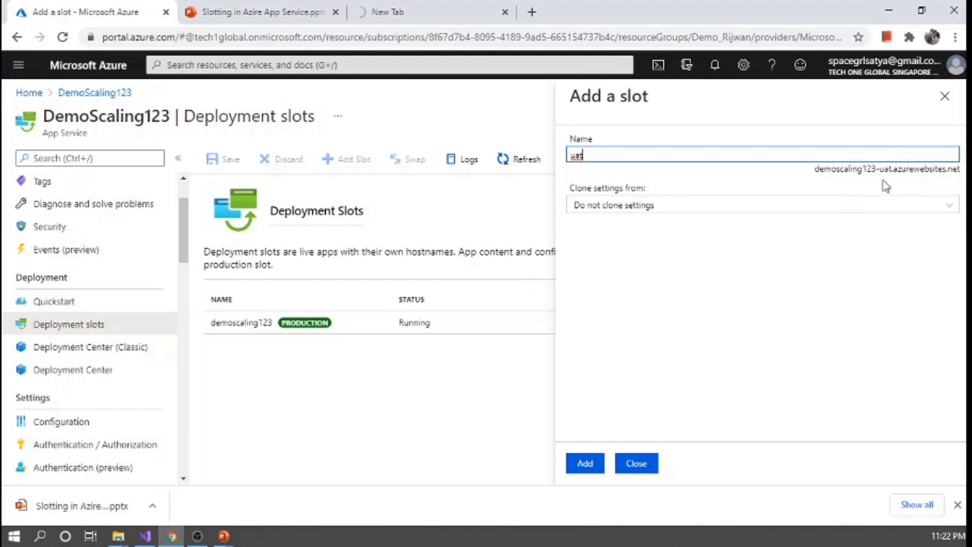
left_click(650, 214)
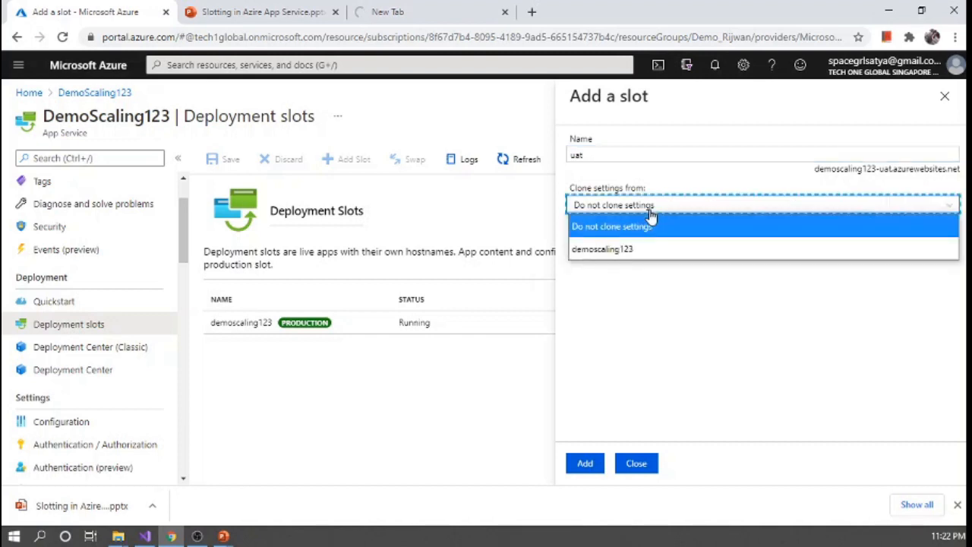
left_click(604, 252)
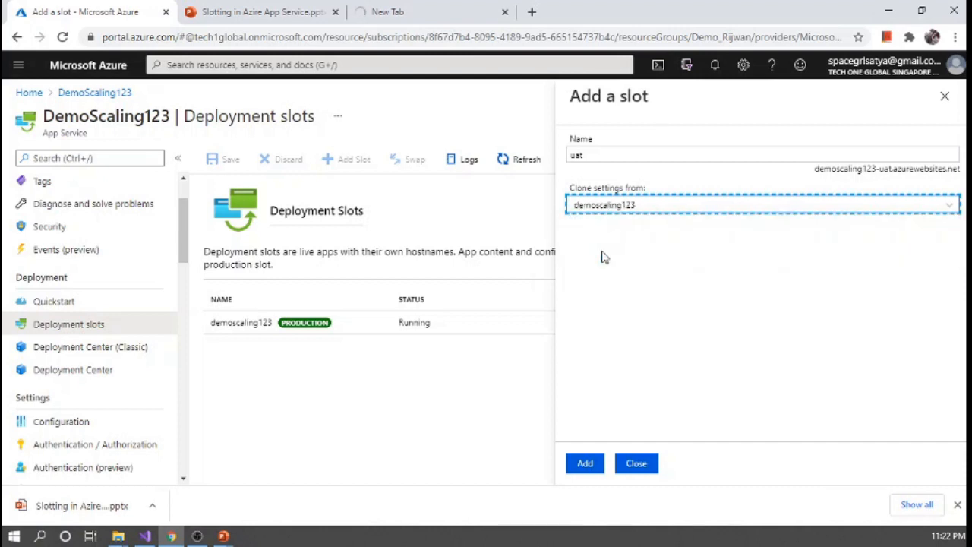
left_click(586, 463)
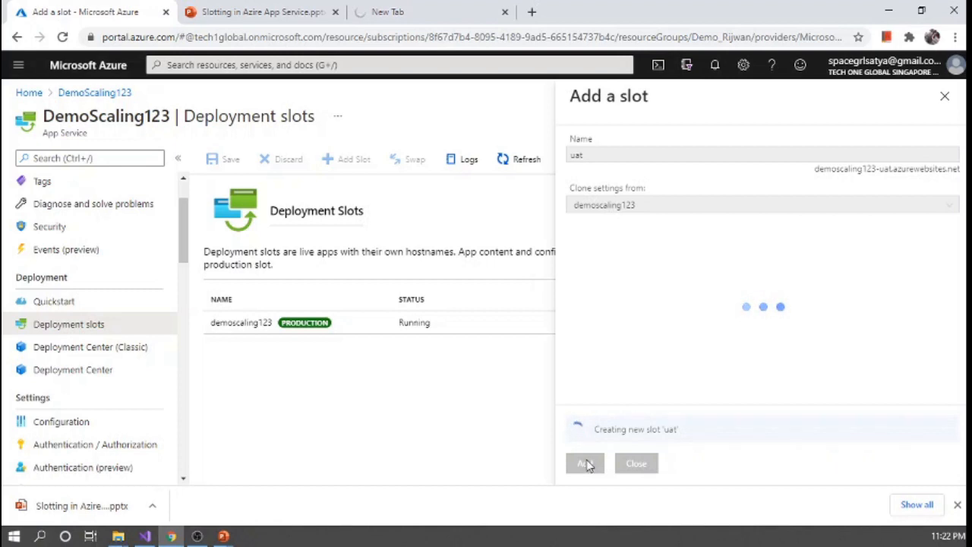
- Check the production site's browser tab, and close the Add a slot form in the Azure portal
left_click(385, 9)
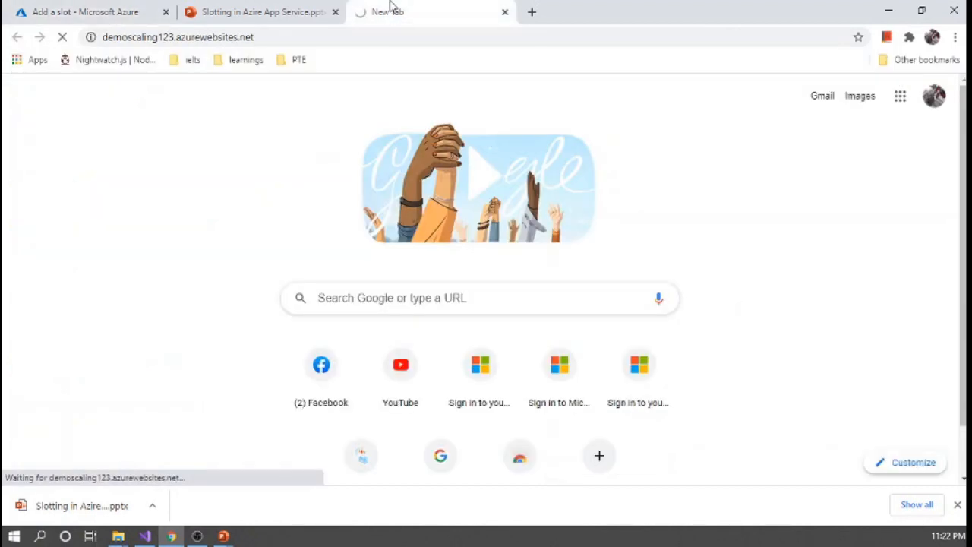
left_click(309, 39)
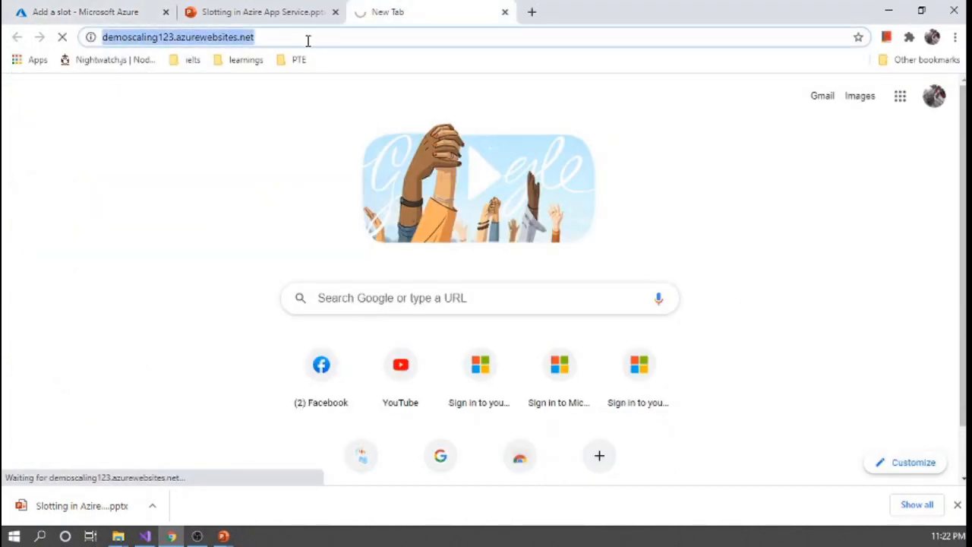
left_click(132, 17)
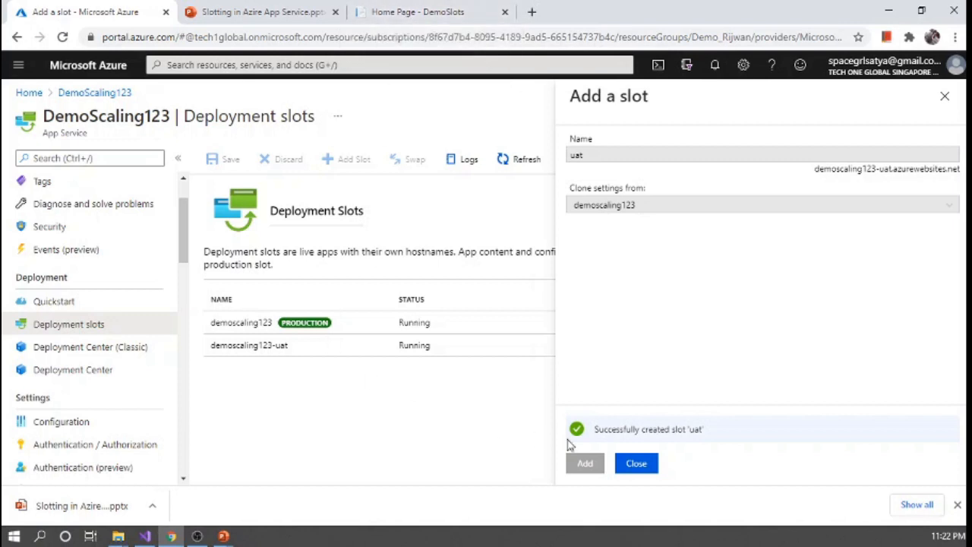
left_click(945, 97)
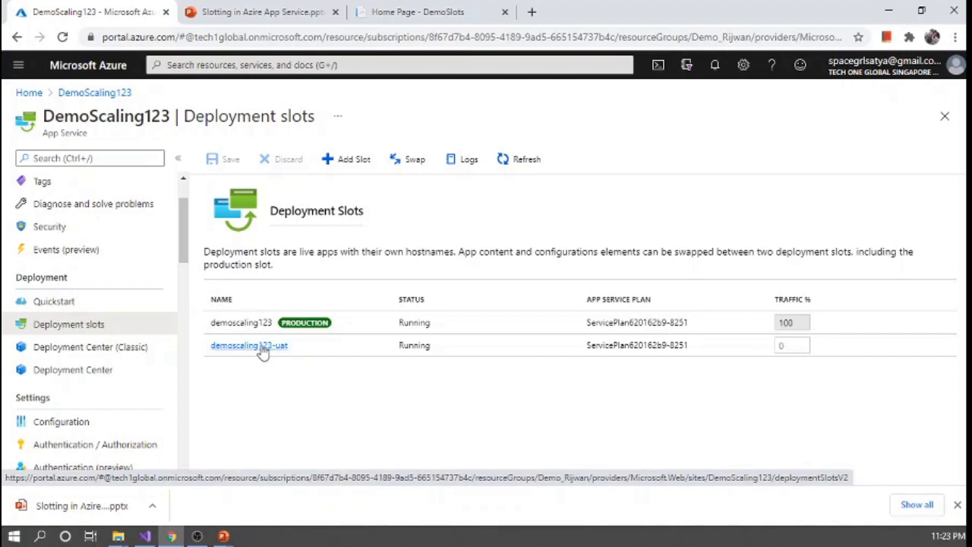
- View the production home page, and switch to Visual Studio to open Views/Home/Index.cshtml of the DemoSlots project
left_click(400, 11)
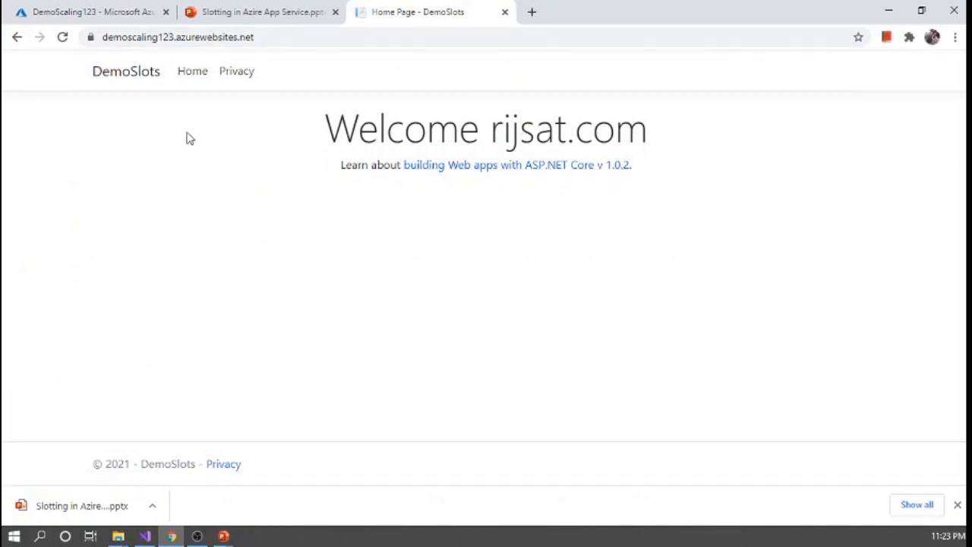
left_click(95, 20)
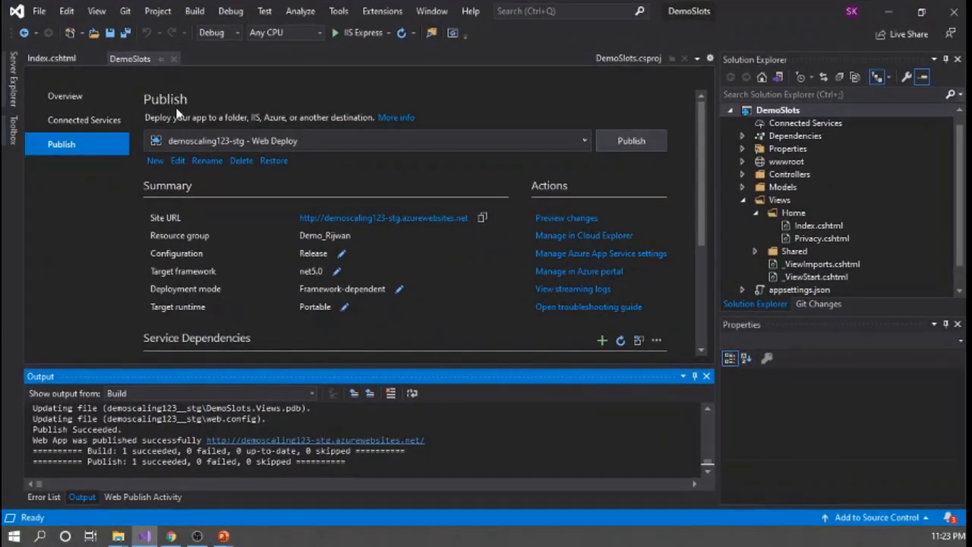
double_click(803, 225)
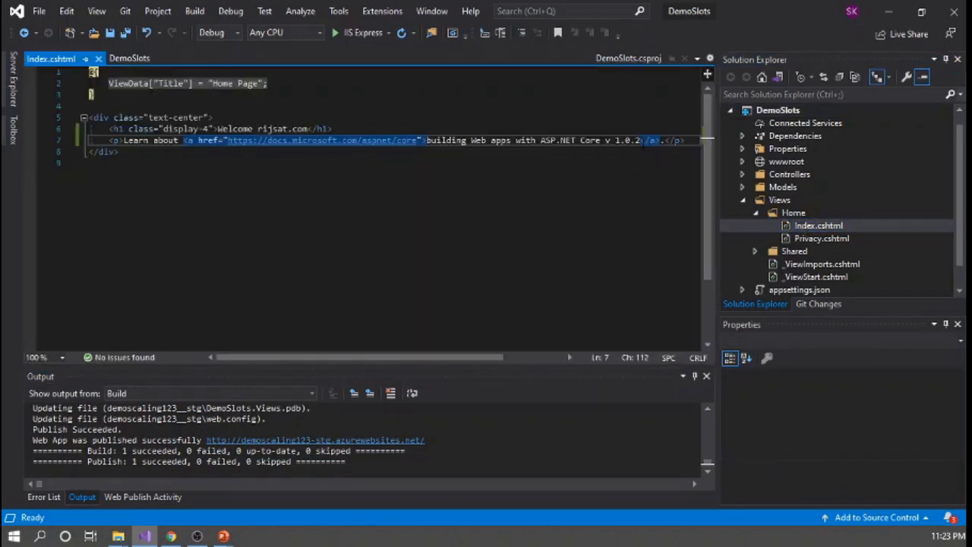
- Change the version in the home page's link text to 1.0.3 and save Index.cshtml
key("BackSpace")
type("3")
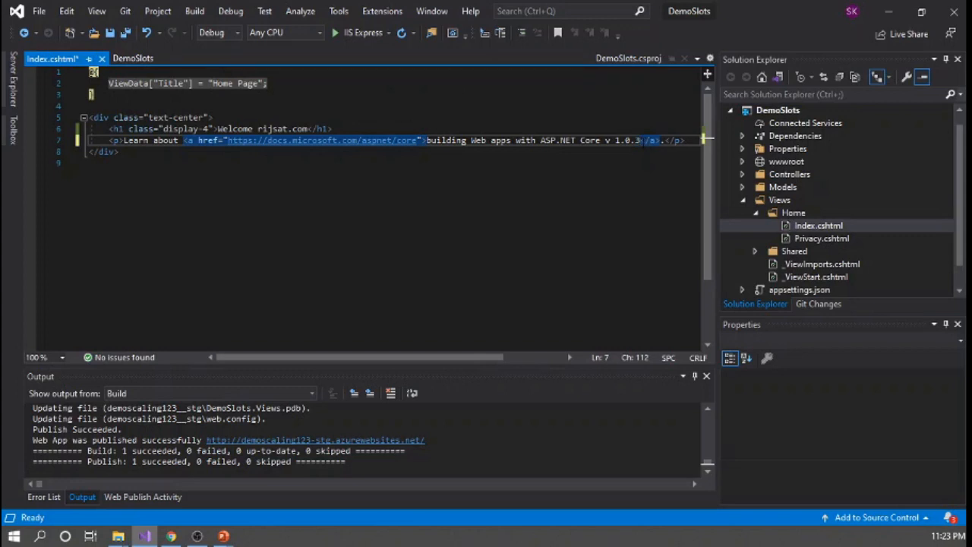
key("ctrl+s")
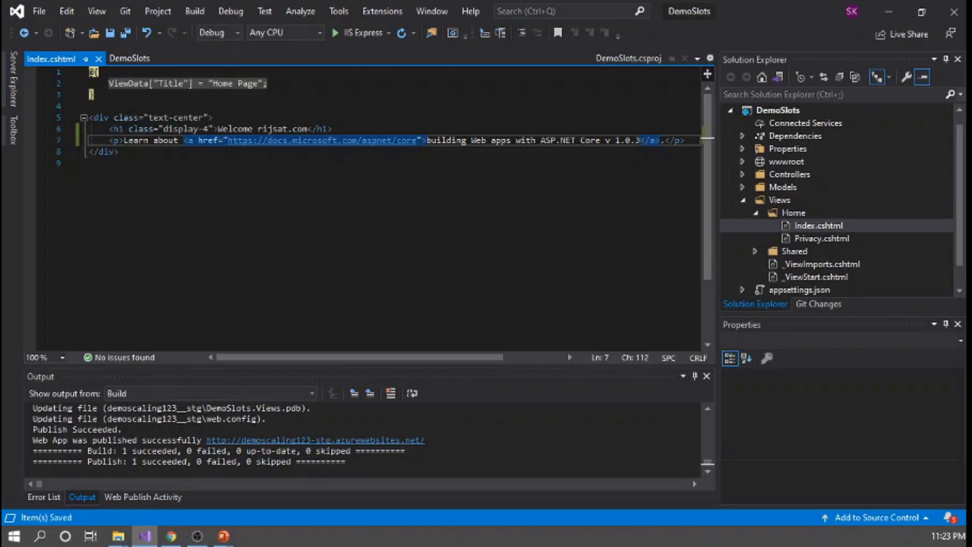
- Start a new publish profile for DemoSlots with Azure as the target and Azure App Service (Windows) as the specific target
left_click(133, 61)
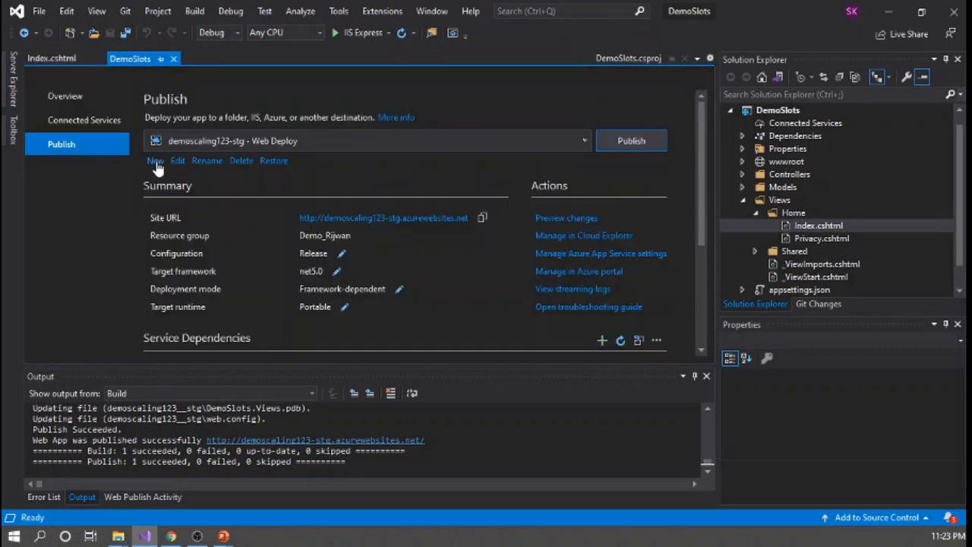
left_click(155, 162)
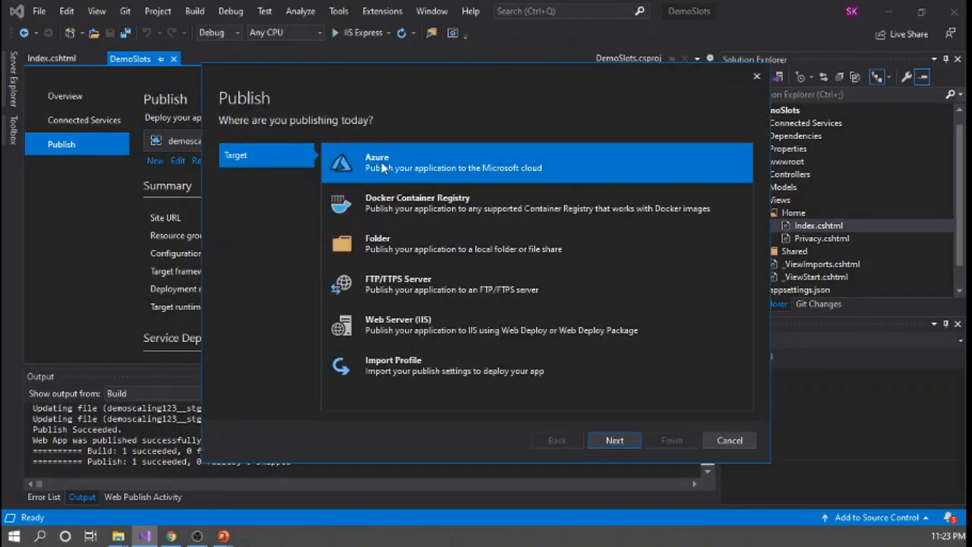
left_click(614, 440)
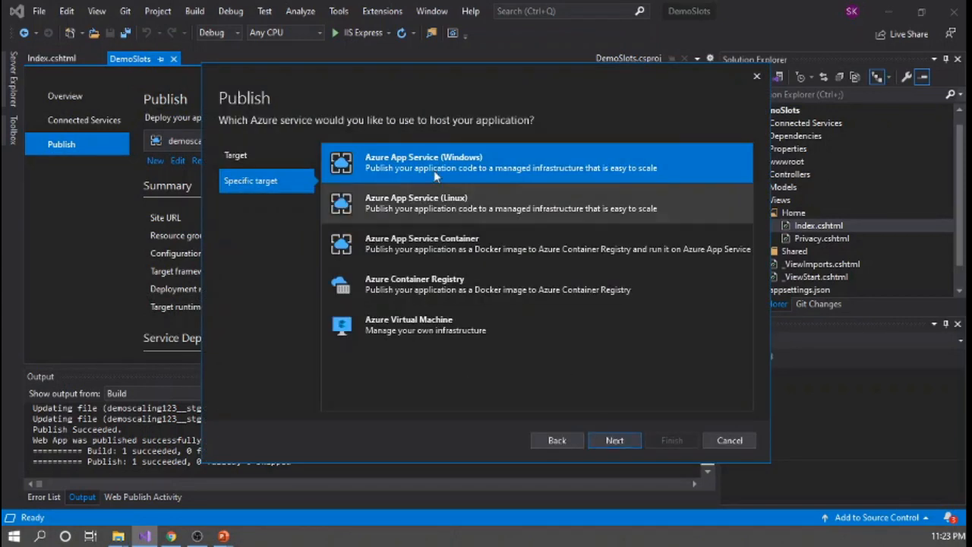
left_click(610, 440)
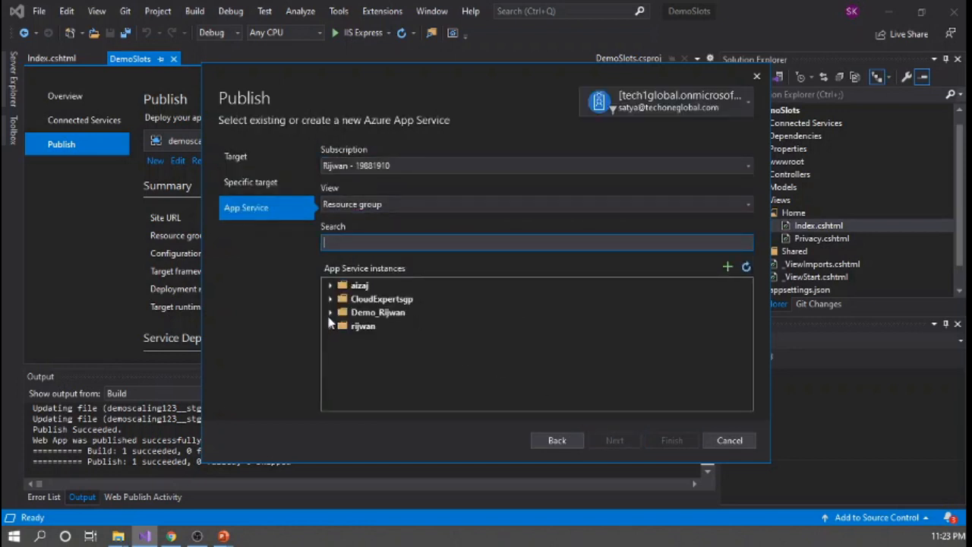
- Select the uat deployment slot of DemoScaling123 as the App Service instance, finish the profile, and publish the app to it
left_click(329, 312)
left_click(343, 326)
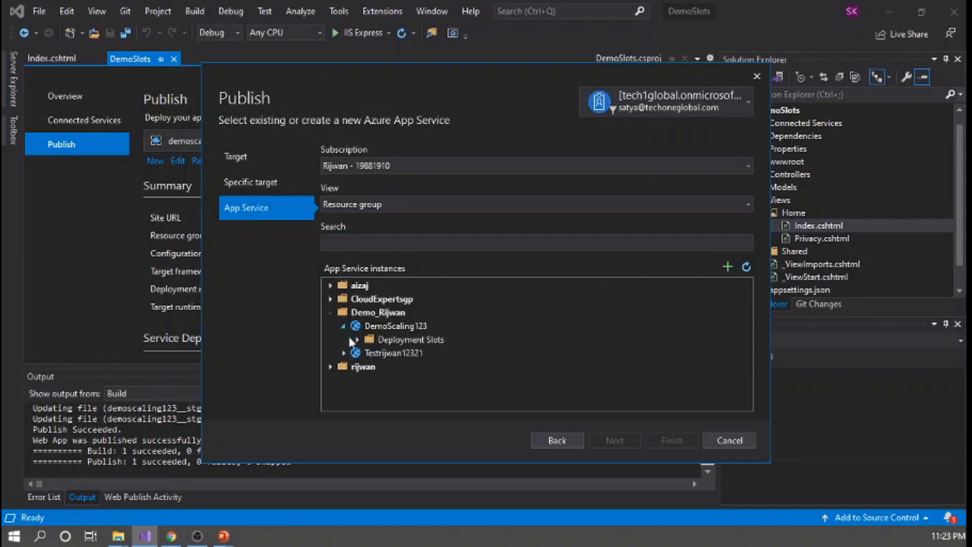
left_click(358, 339)
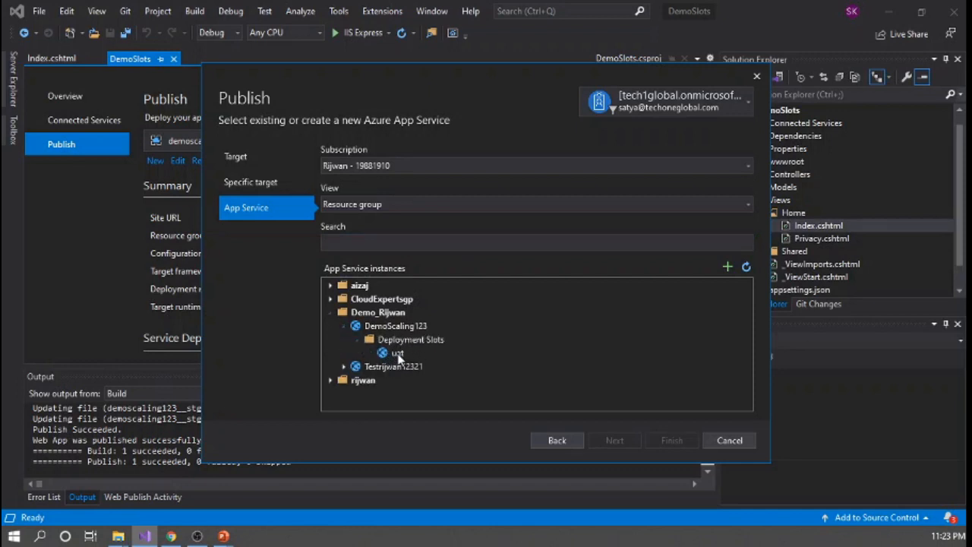
left_click(398, 354)
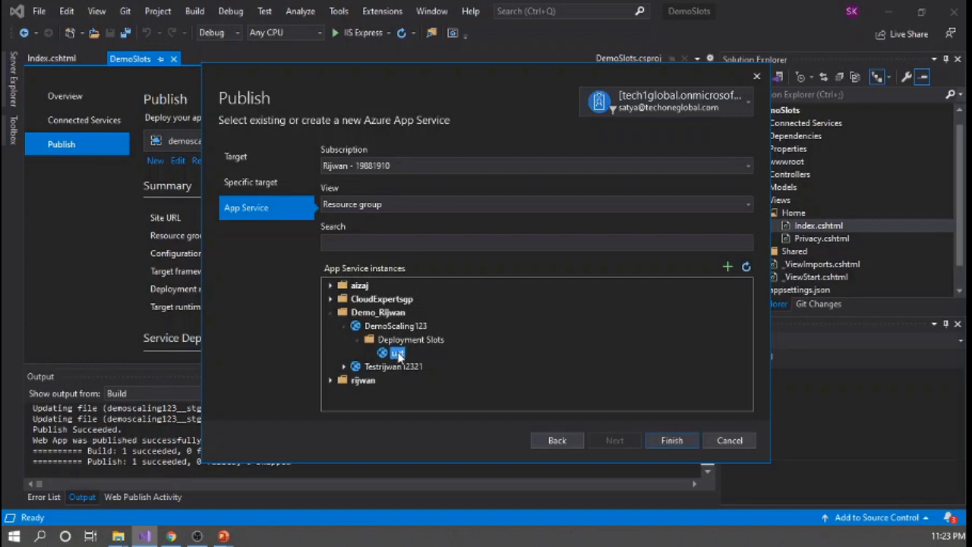
left_click(671, 441)
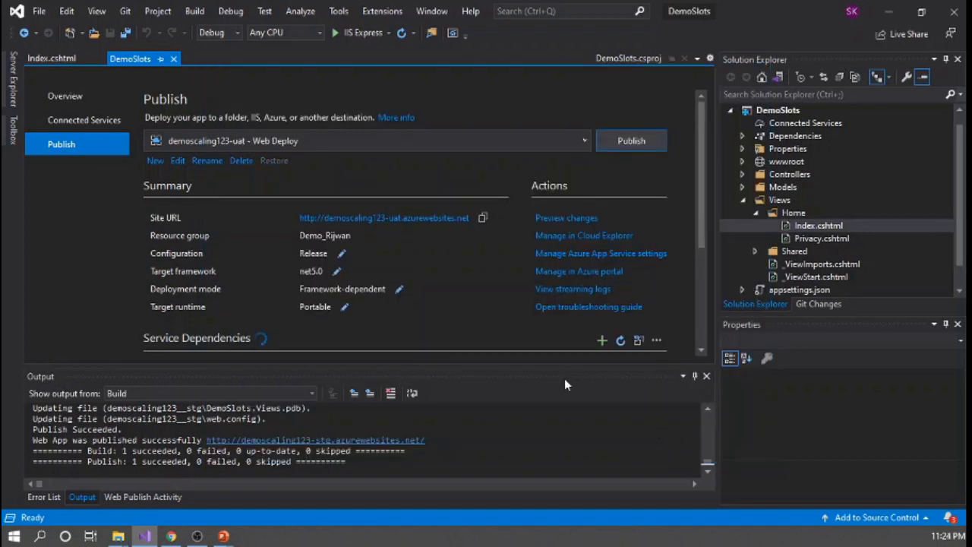
left_click(617, 140)
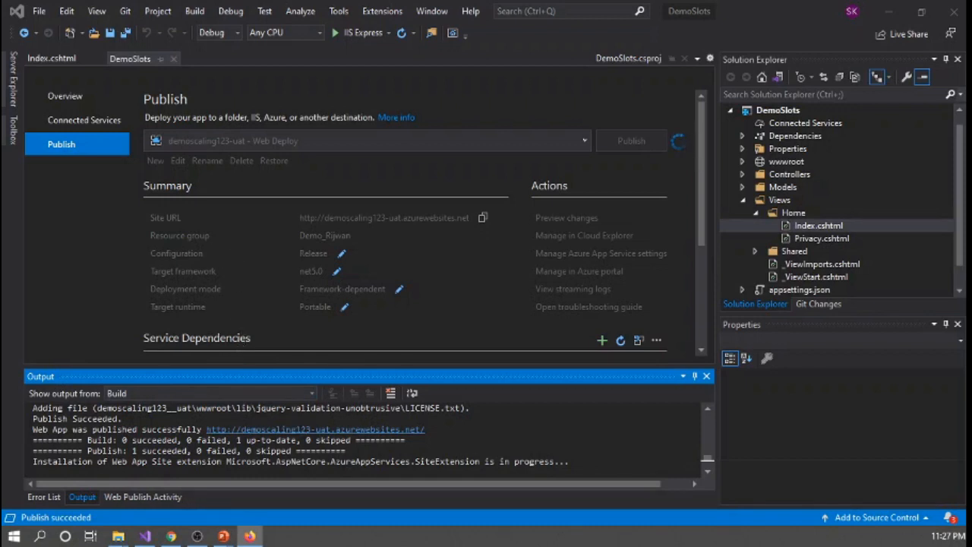
- Switch to Chrome and view the production home page at demoscaling123.azurewebsites.net
key("alt+Tab")
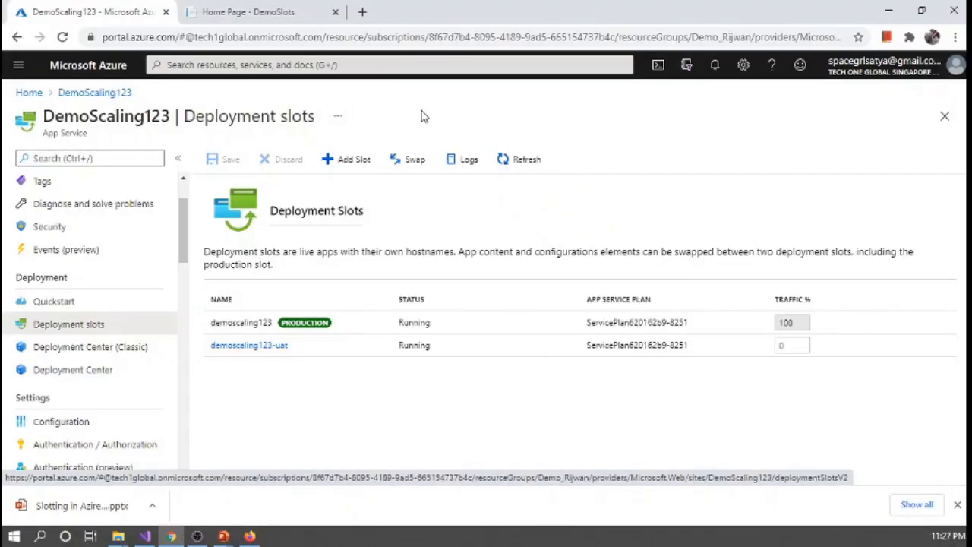
left_click(304, 15)
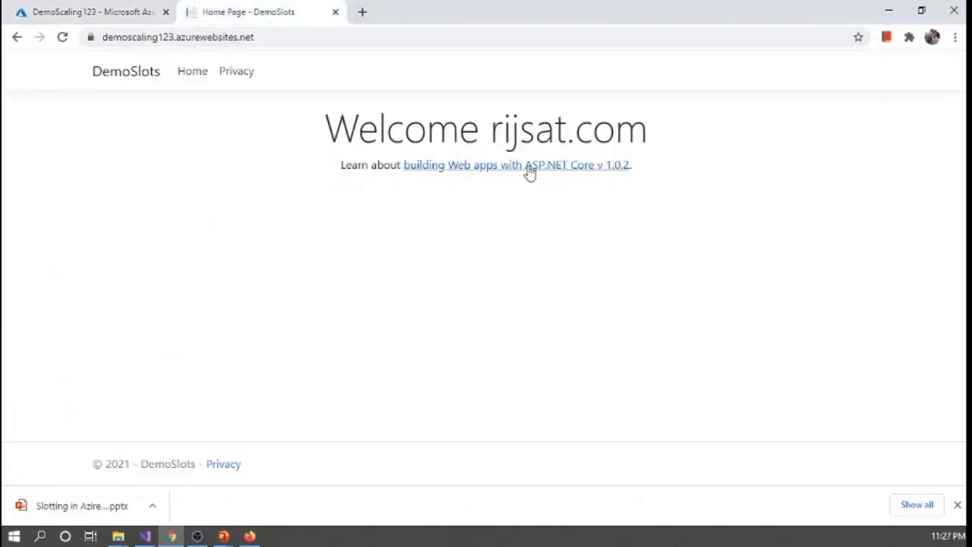
left_click(103, 36)
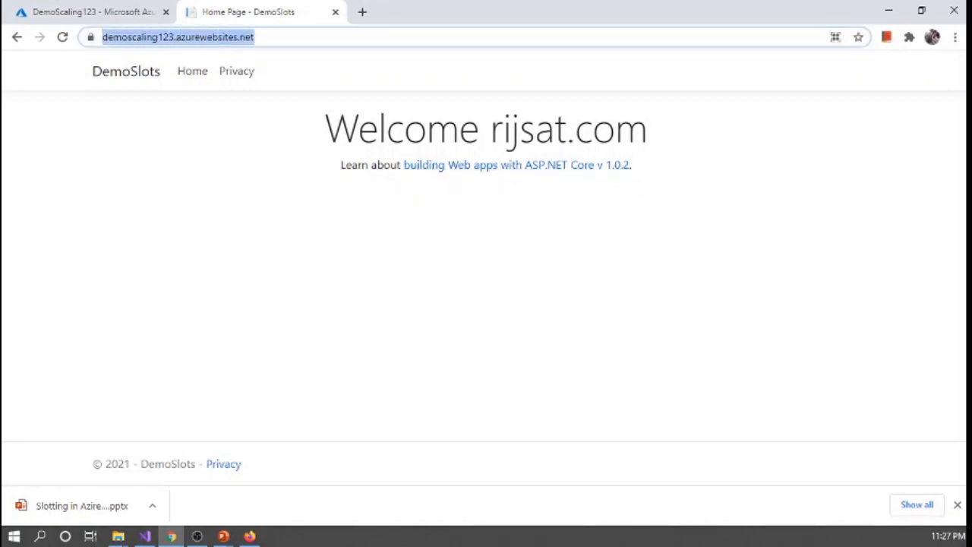
left_click(249, 536)
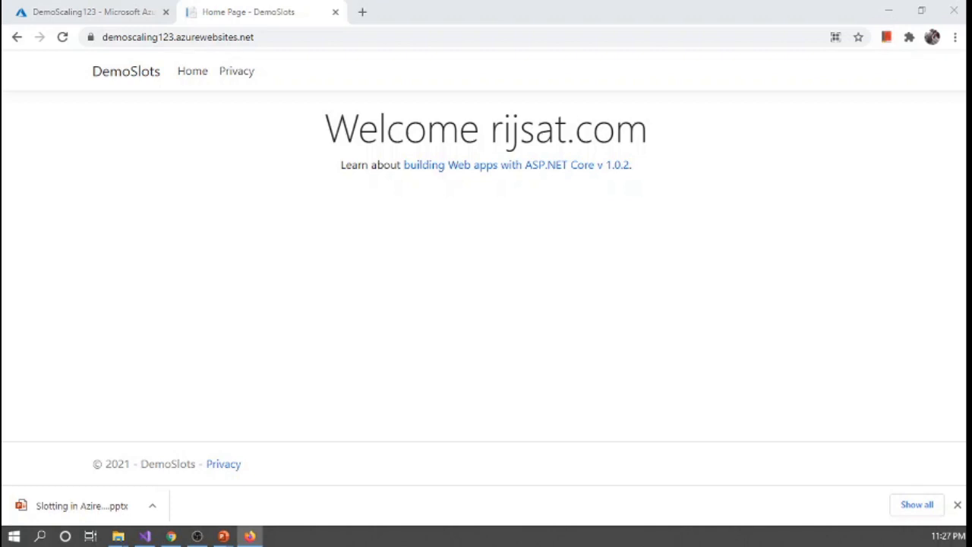
left_click(363, 13)
type("https://demoscaling123-uat.azurewebsites.net/")
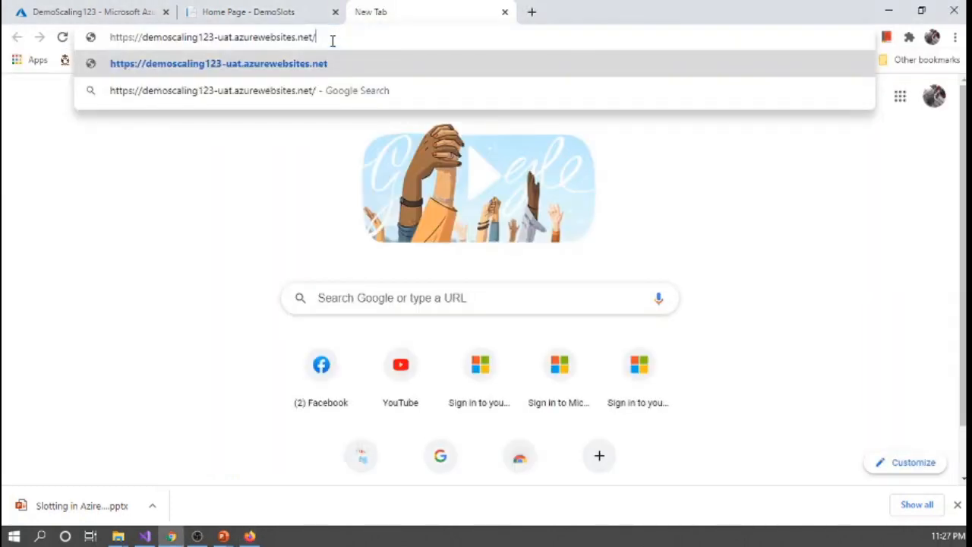
key("Return")
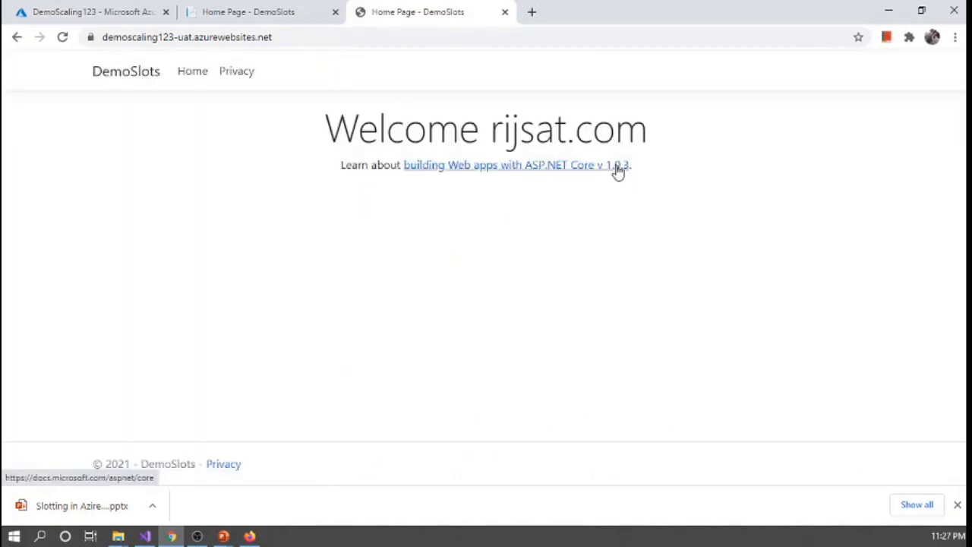
left_click(294, 15)
left_click(440, 21)
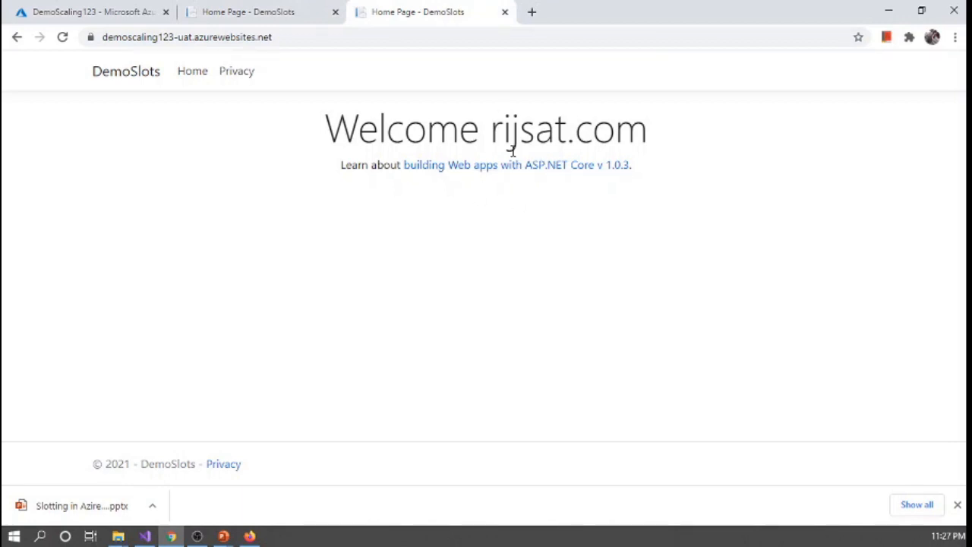
- Swap the demoscaling123-uat slot into the demoscaling123 production slot from the Deployment slots page in the Azure portal
left_click(127, 15)
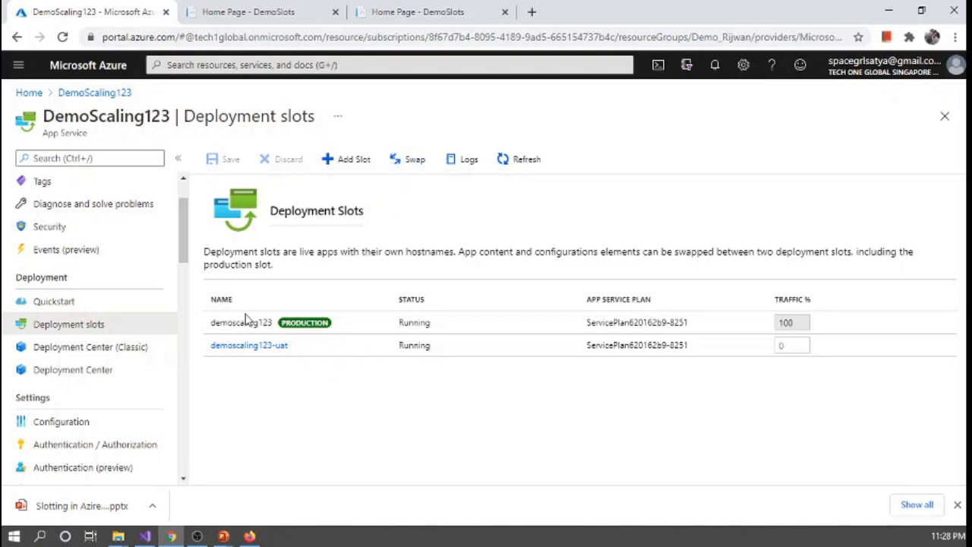
left_click(409, 161)
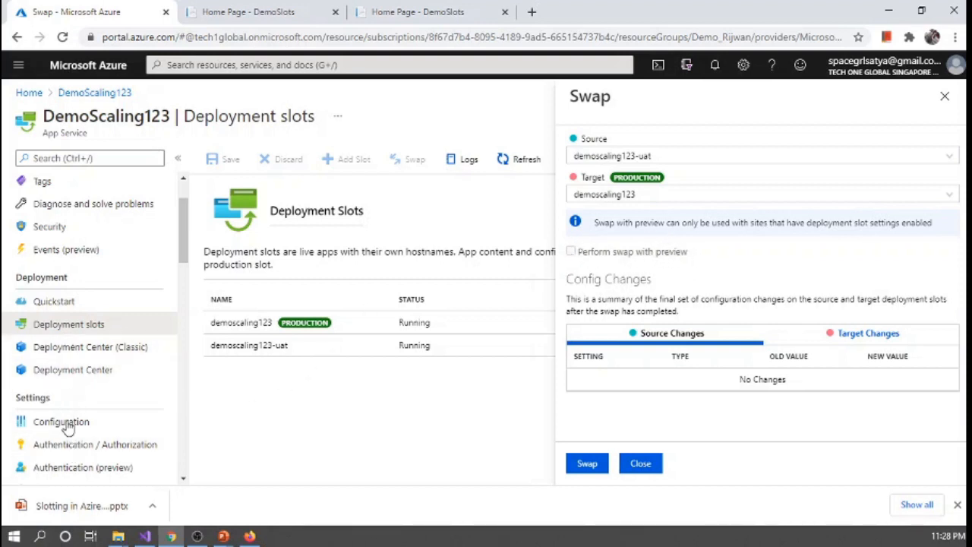
left_click(589, 465)
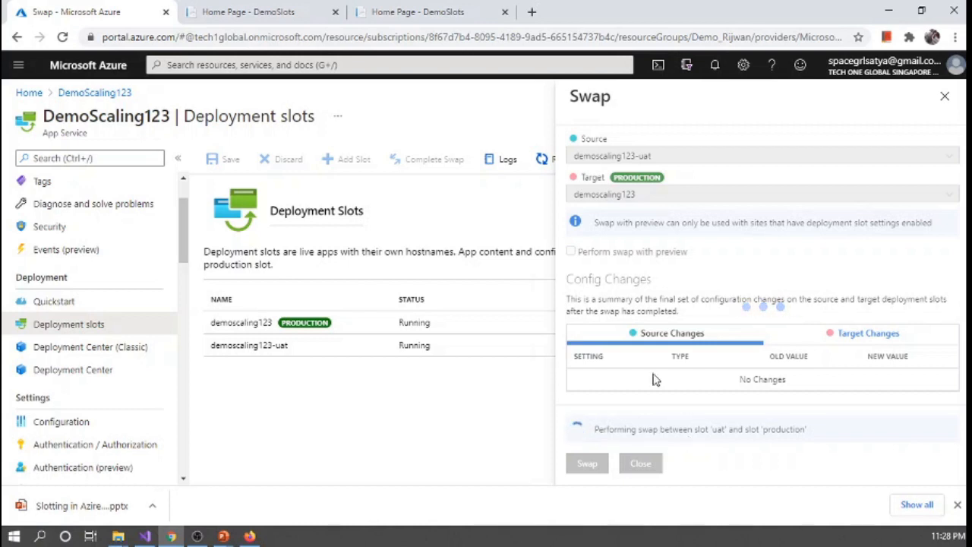
- View the uat home page, and reload the production site demoscaling123.azurewebsites.net to check its version
left_click(413, 15)
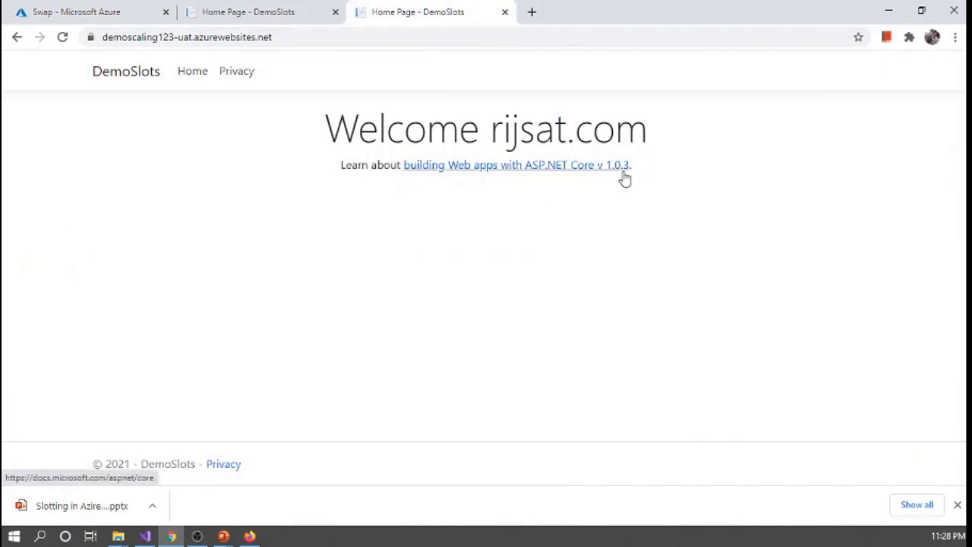
left_click(256, 13)
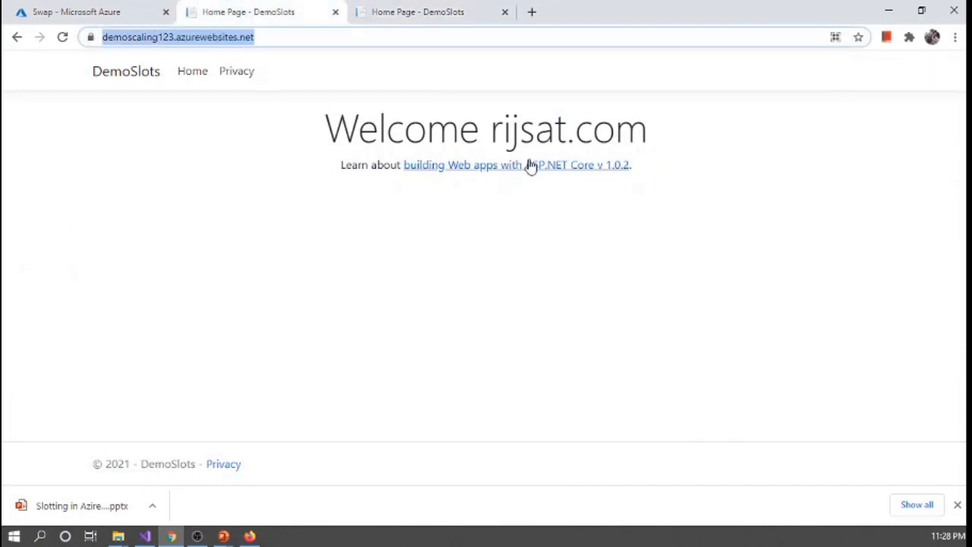
left_click(328, 42)
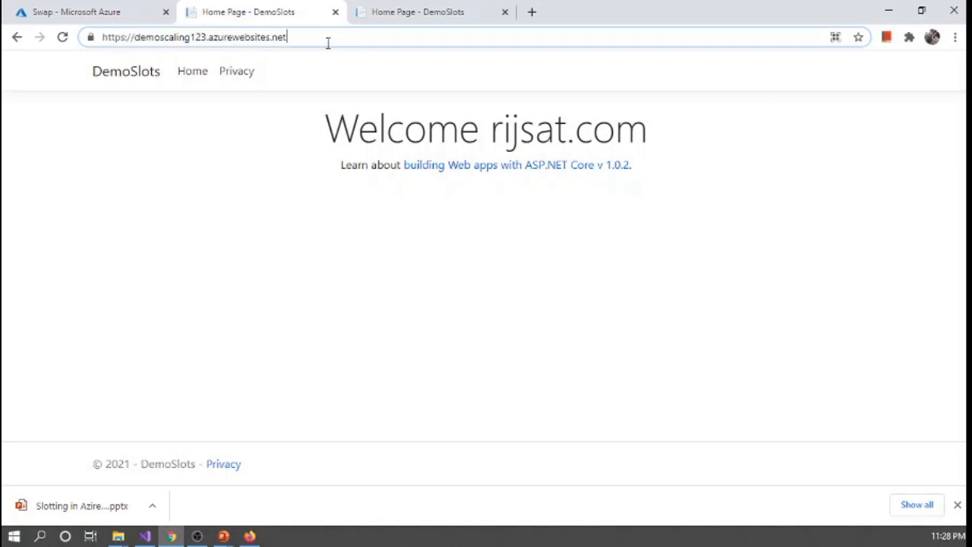
key("Return")
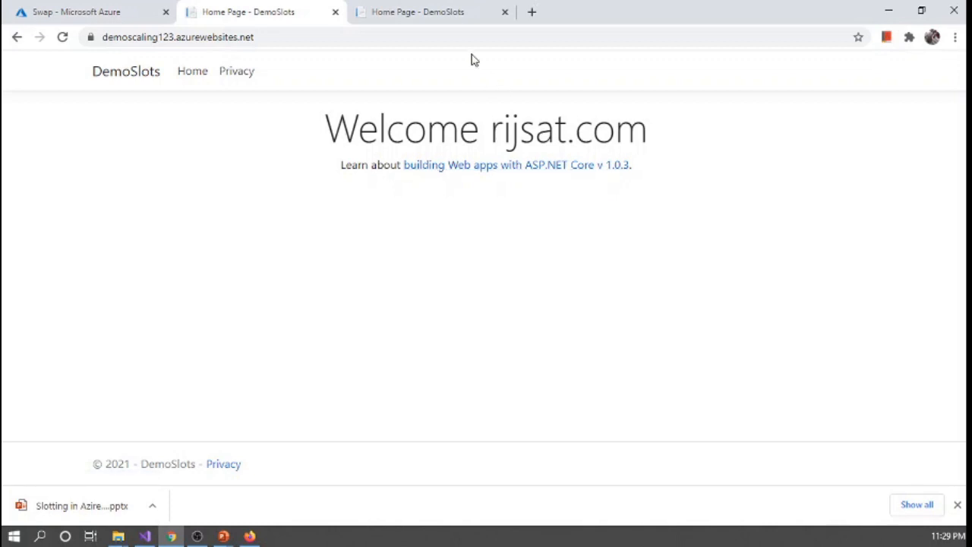
- Reload demoscaling123-uat.azurewebsites.net and compare its version with the production home page
left_click(442, 14)
left_click(439, 35)
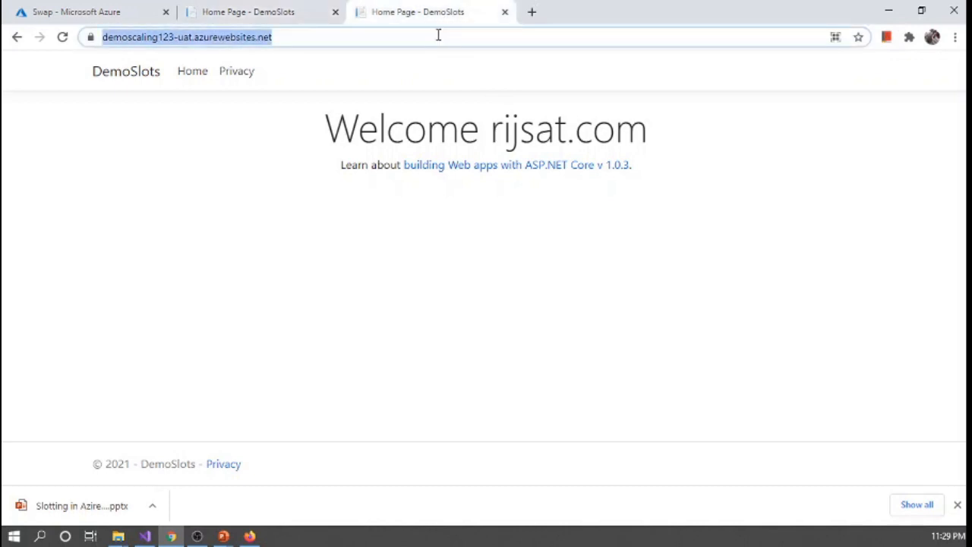
key("Return")
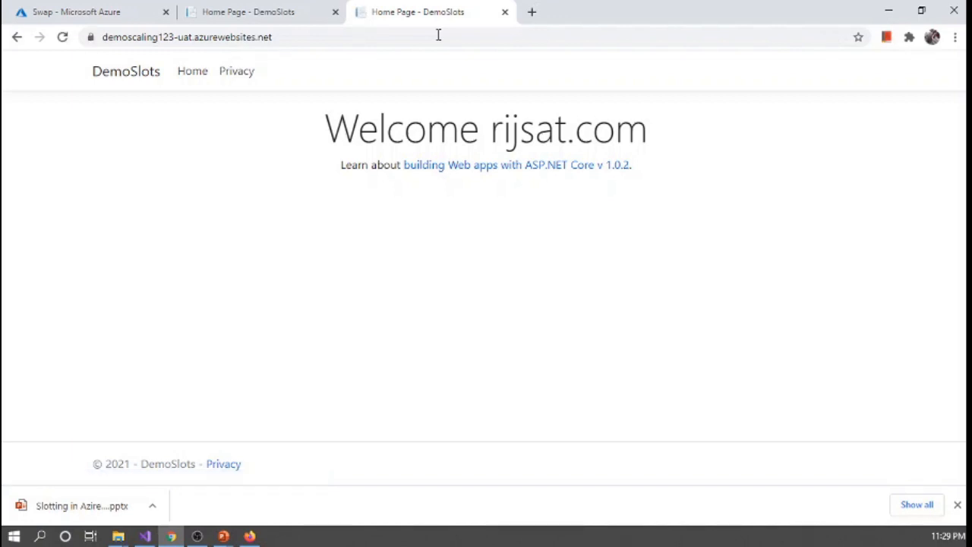
left_click(262, 18)
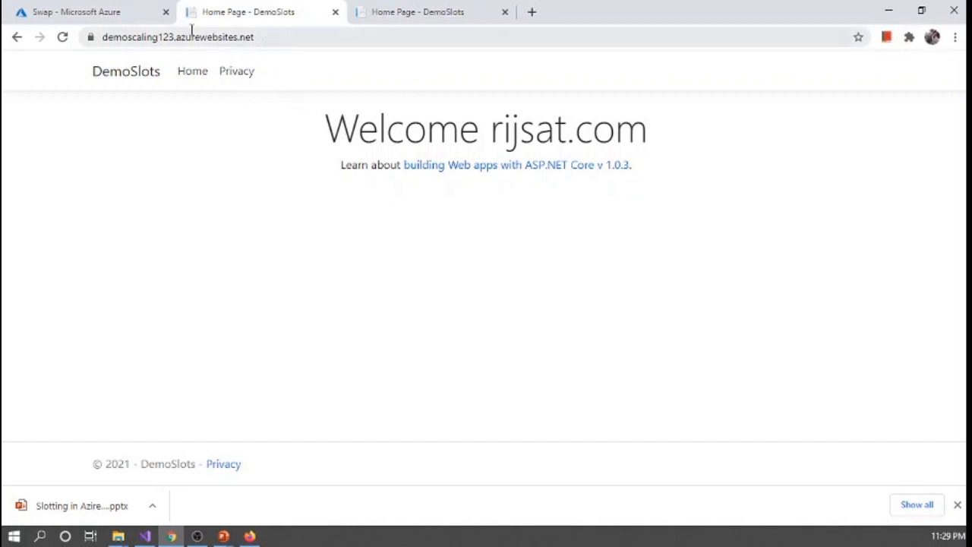
- Check the swap status in the Azure portal and reload the production site once more
left_click(124, 11)
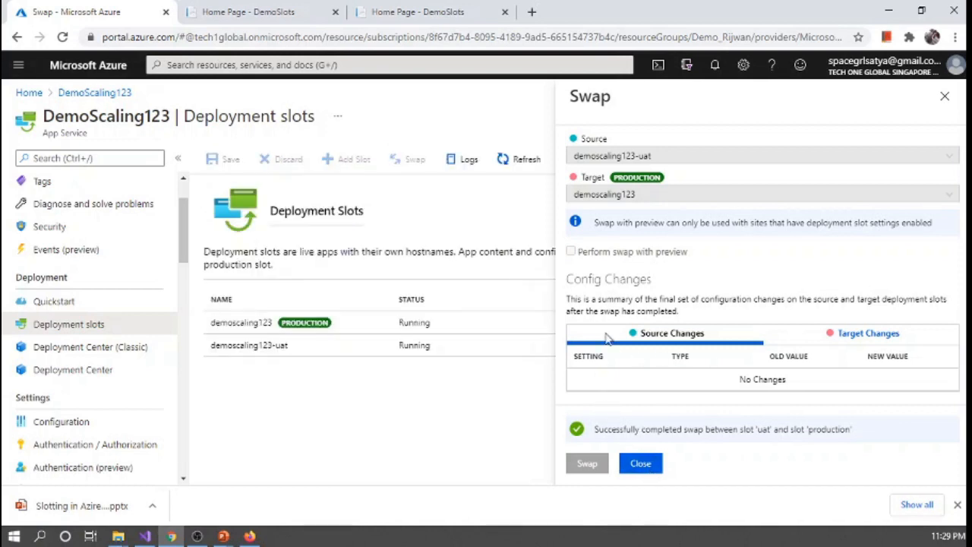
left_click(281, 12)
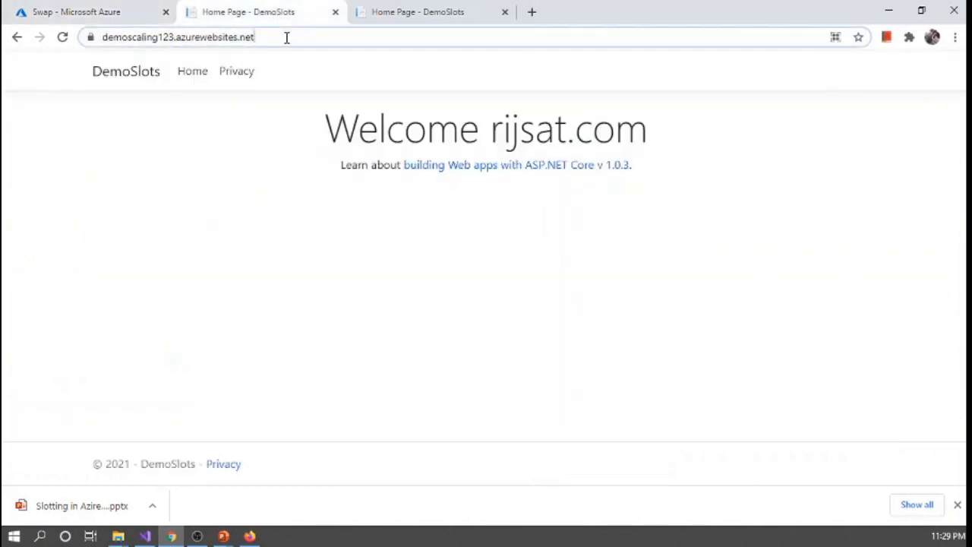
left_click(287, 36)
key("Return")
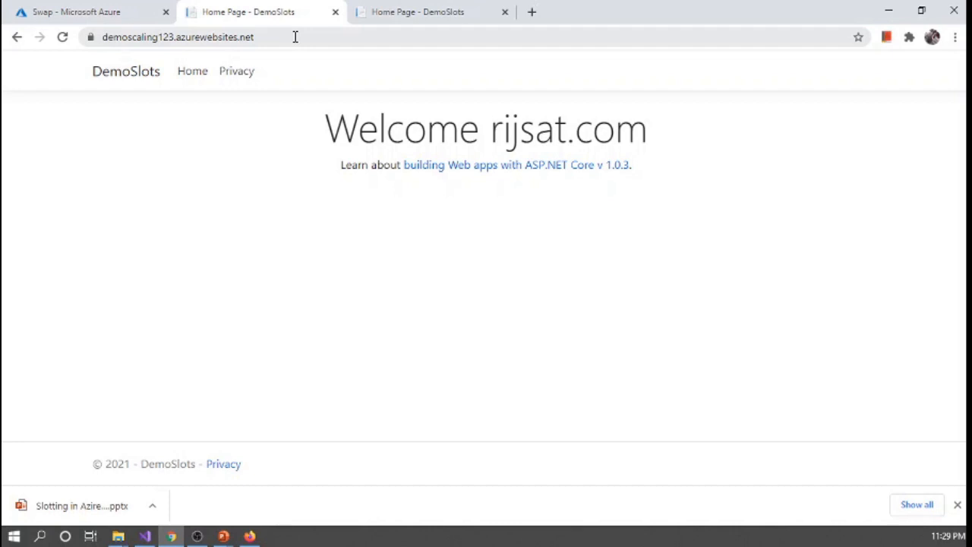
- Return to the Azure portal and close the Swap form on DemoScaling123's Deployment slots page
left_click(103, 14)
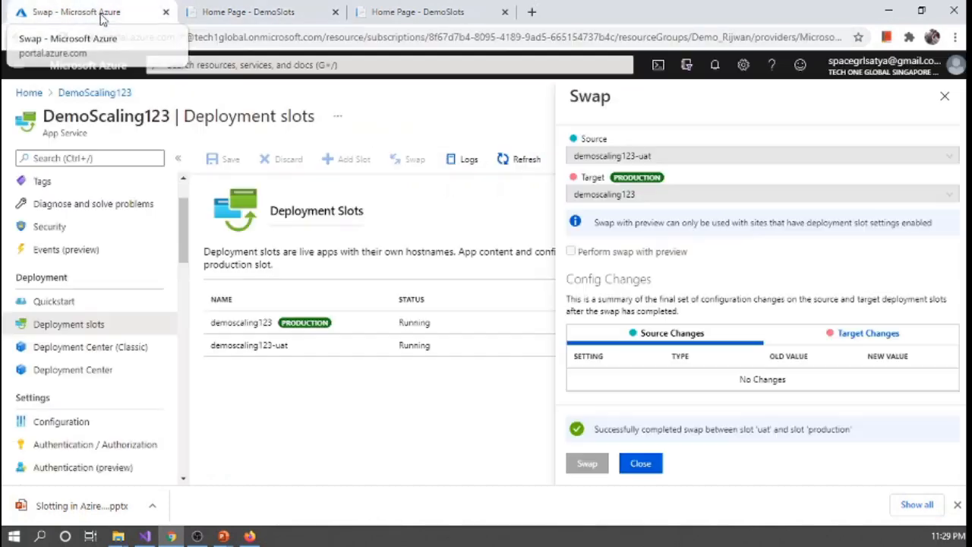
left_click(641, 463)
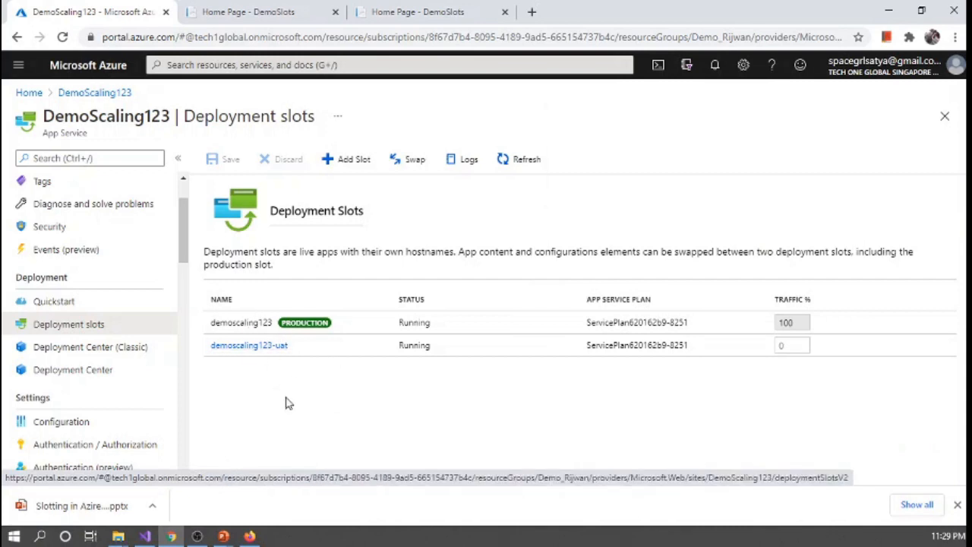
scroll(187, 397, "down", 2)
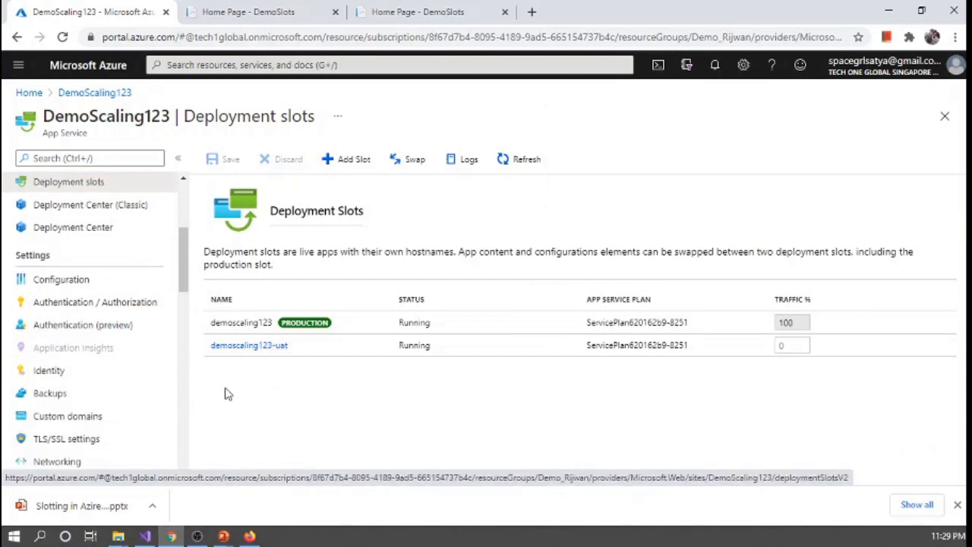
scroll(82, 395, "up", 1)
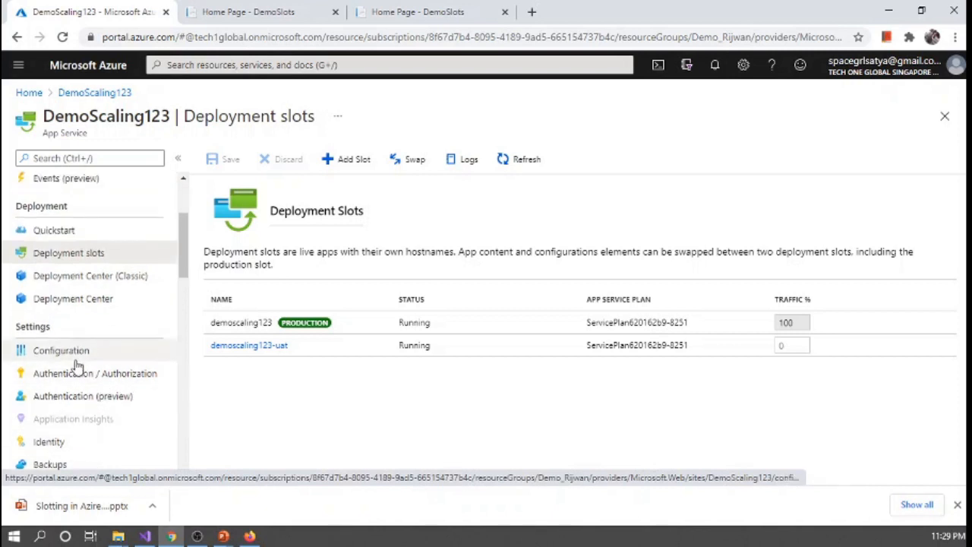
- Review DemoScaling123's application settings under Configuration, and return to its Deployment slots page
left_click(61, 351)
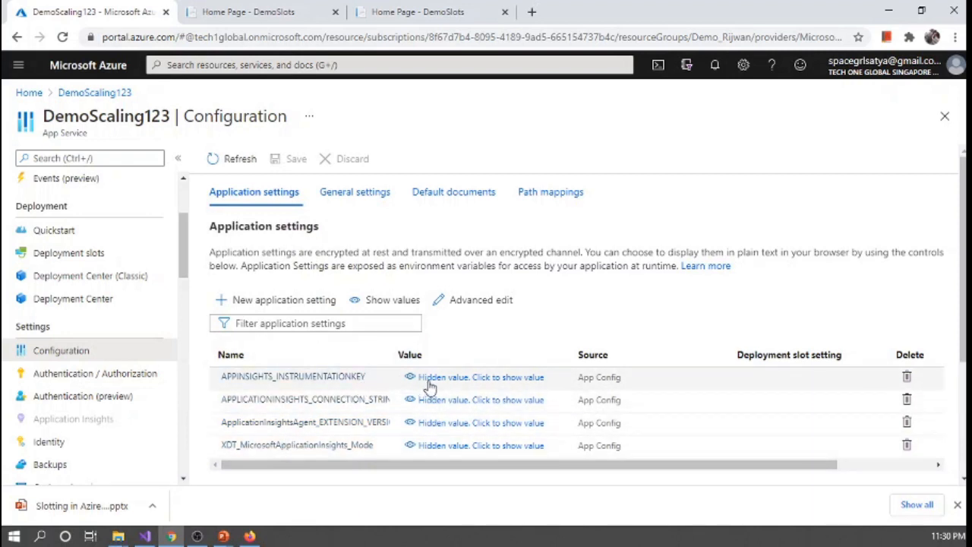
scroll(99, 414, "up", 3)
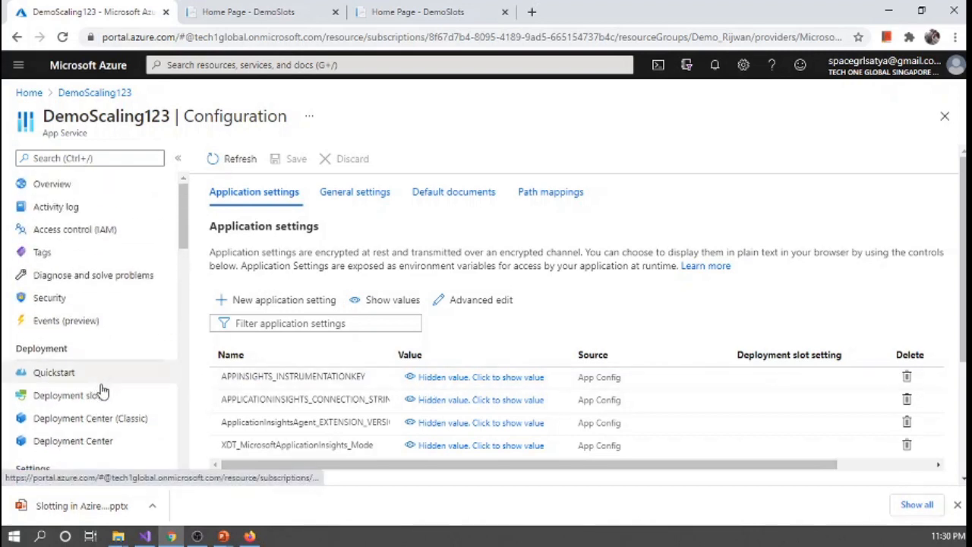
left_click(82, 399)
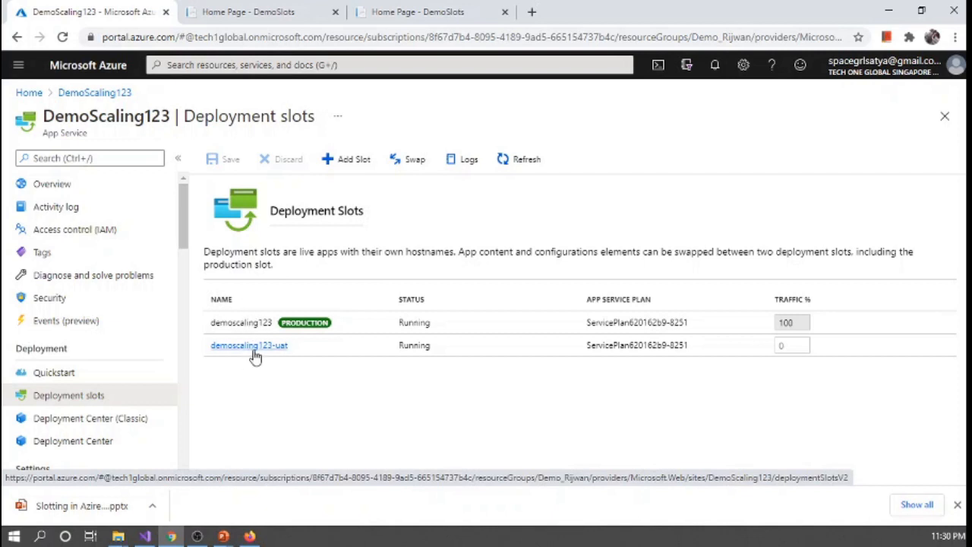
- View the production home page, and inspect the demoscaling123-uat slot's overview before returning to DemoScaling123's Deployment slots page
left_click(261, 14)
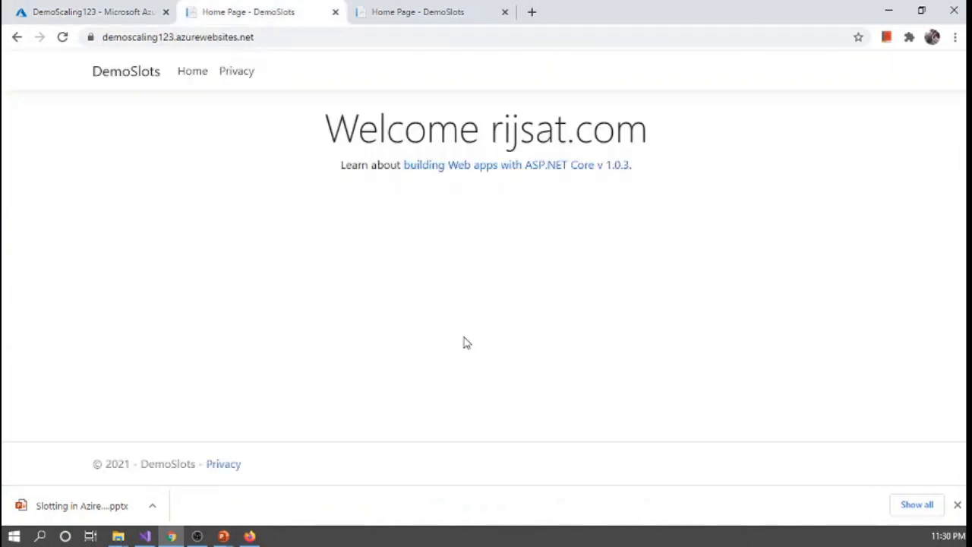
left_click(120, 16)
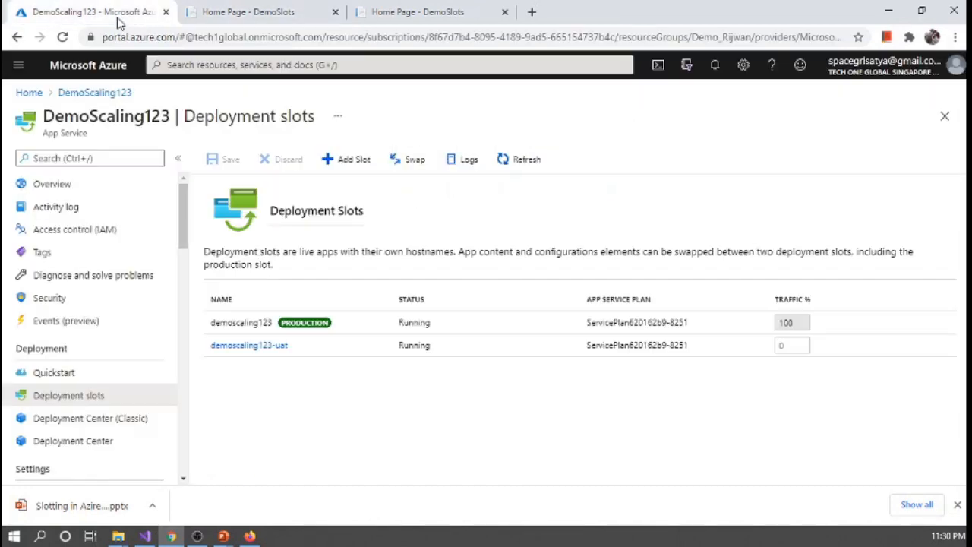
left_click(250, 345)
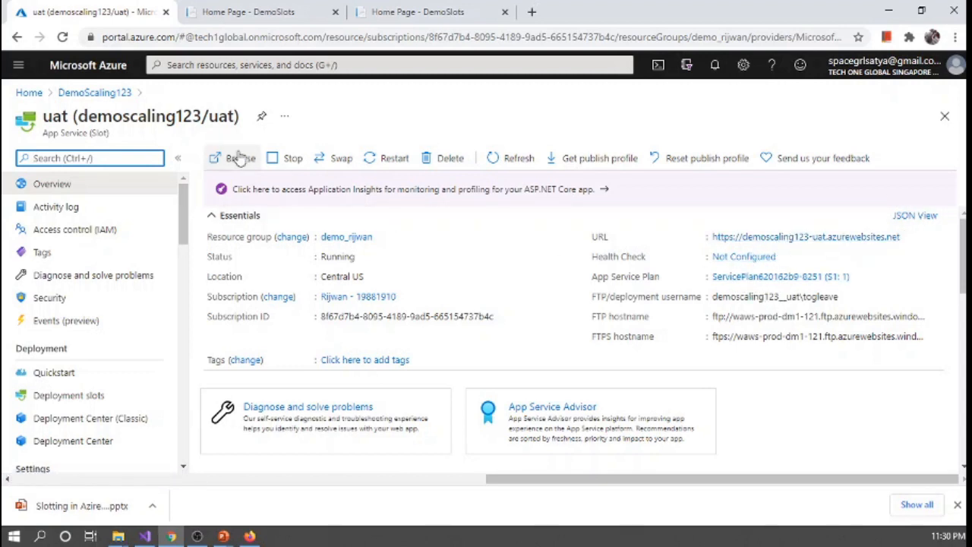
left_click(96, 95)
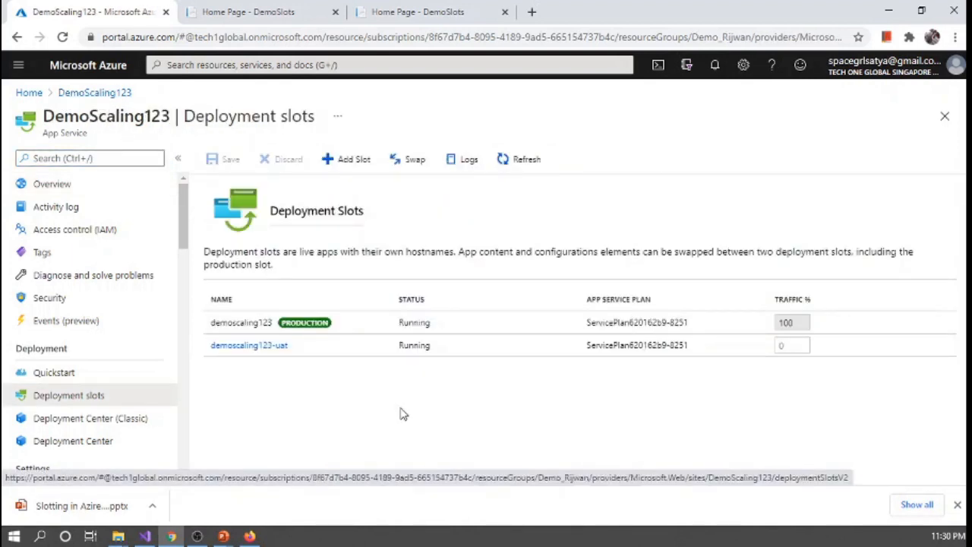
- Open the Swap form for demoscaling123-uat and production to review its options, and switch to the PowerPoint slide show
left_click(403, 166)
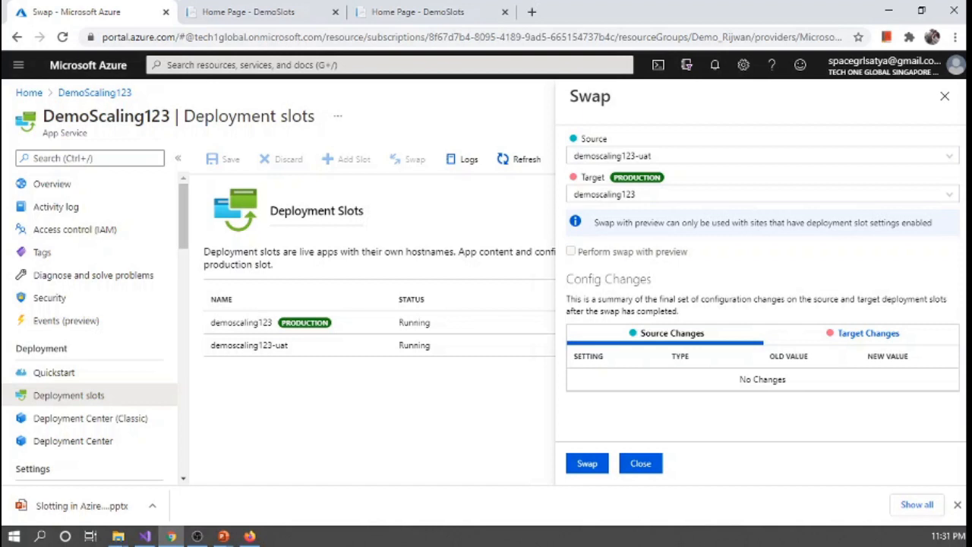
key("alt+Tab")
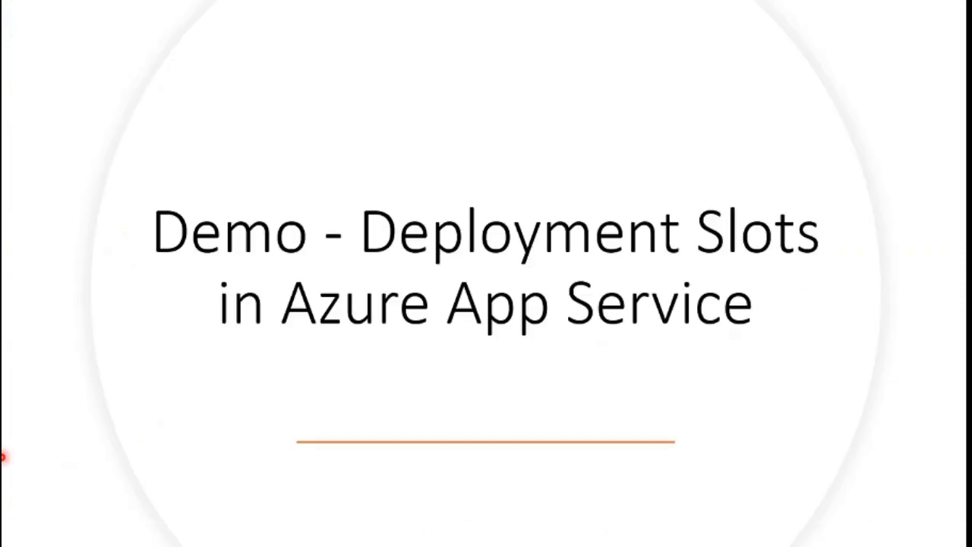